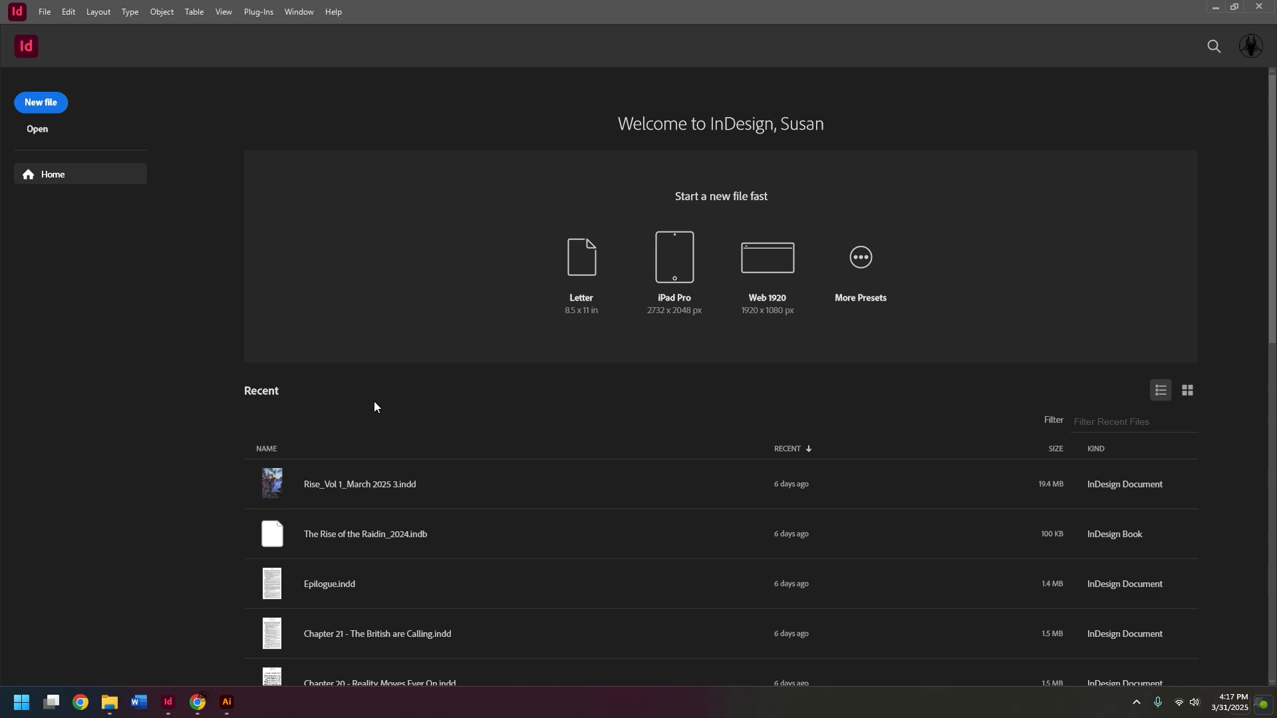
- Create a new one-page Letter print document with the default preset and activate the Selection tool
click(44, 103)
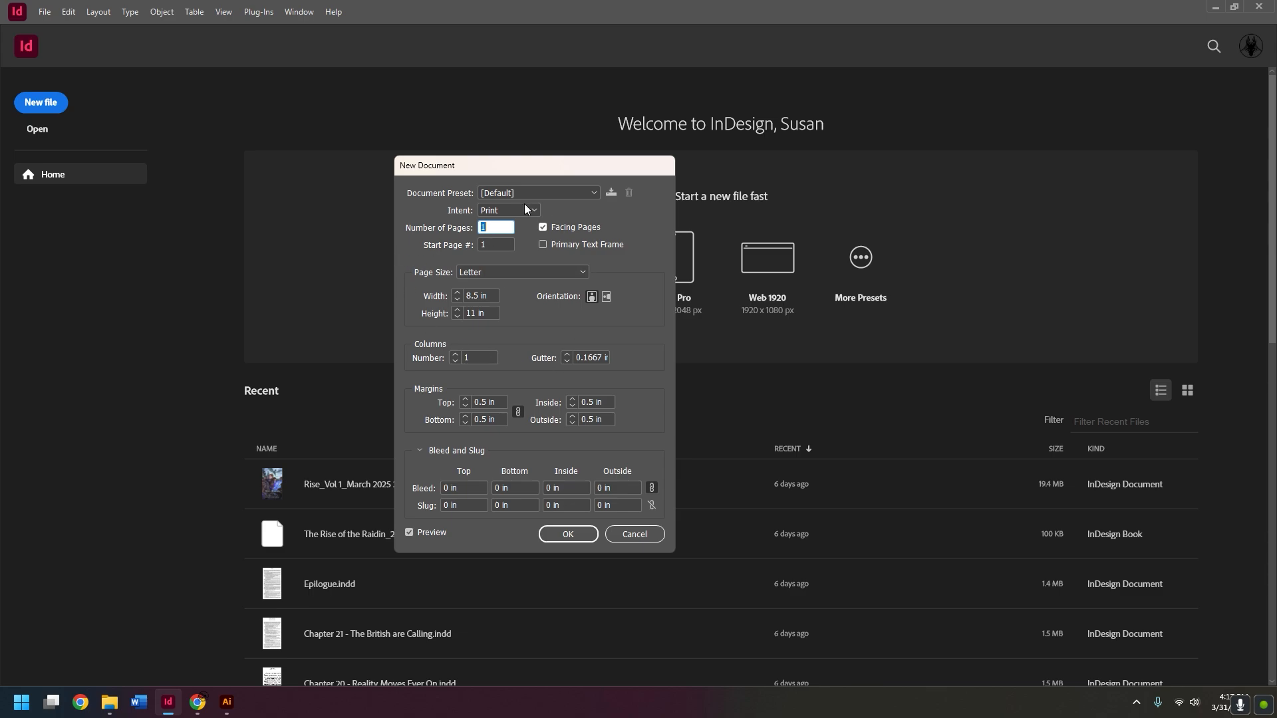
click(569, 535)
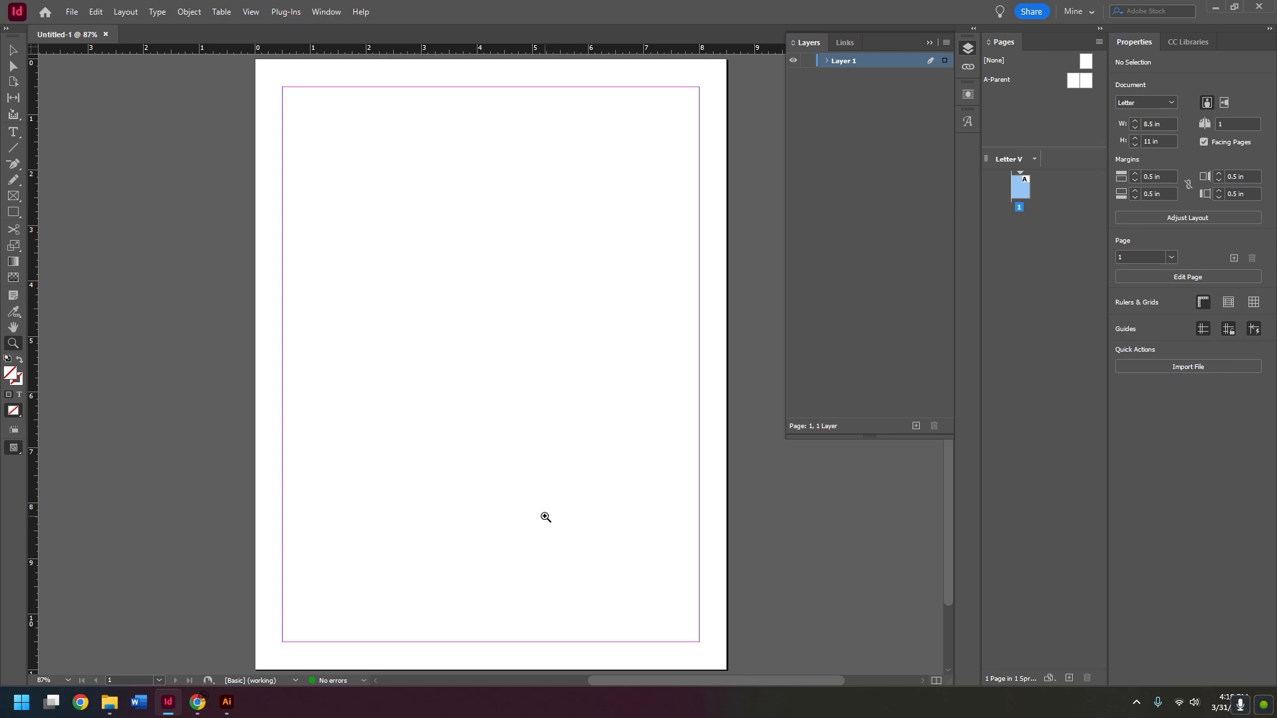
click(13, 51)
- Start generating a QR code and set its content type to Web Hyperlink
click(197, 13)
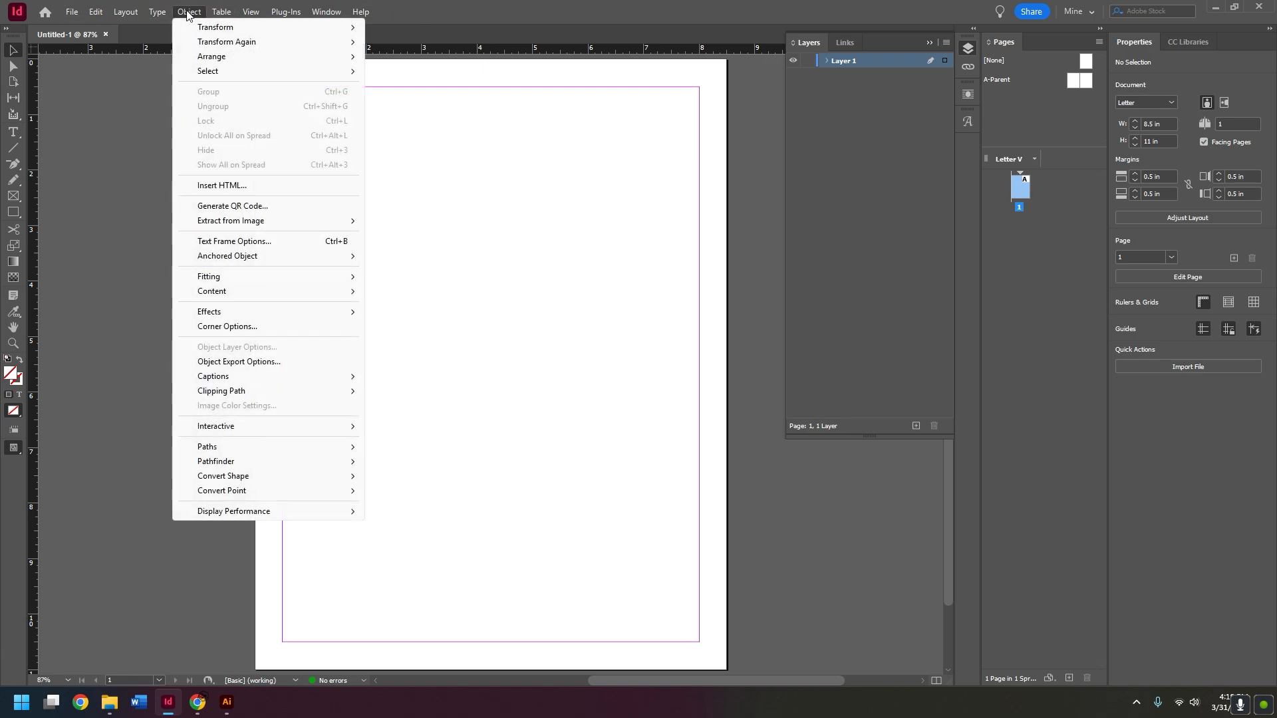
click(230, 206)
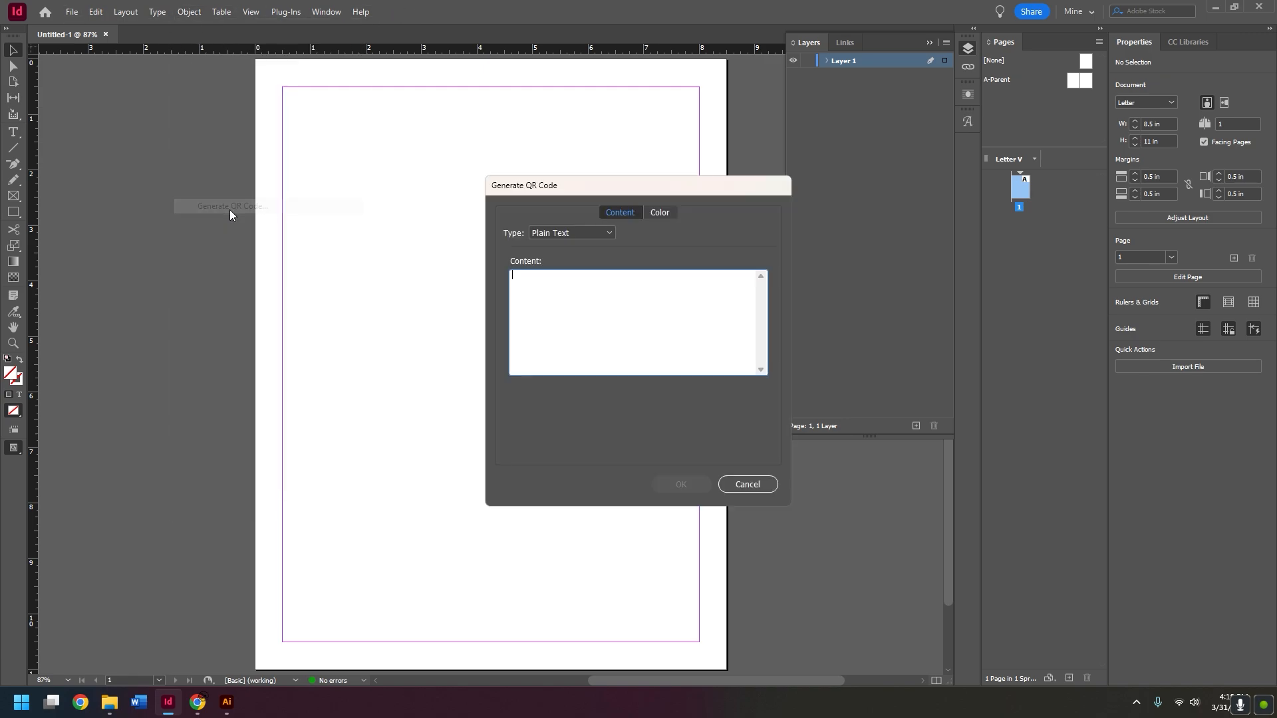
click(580, 233)
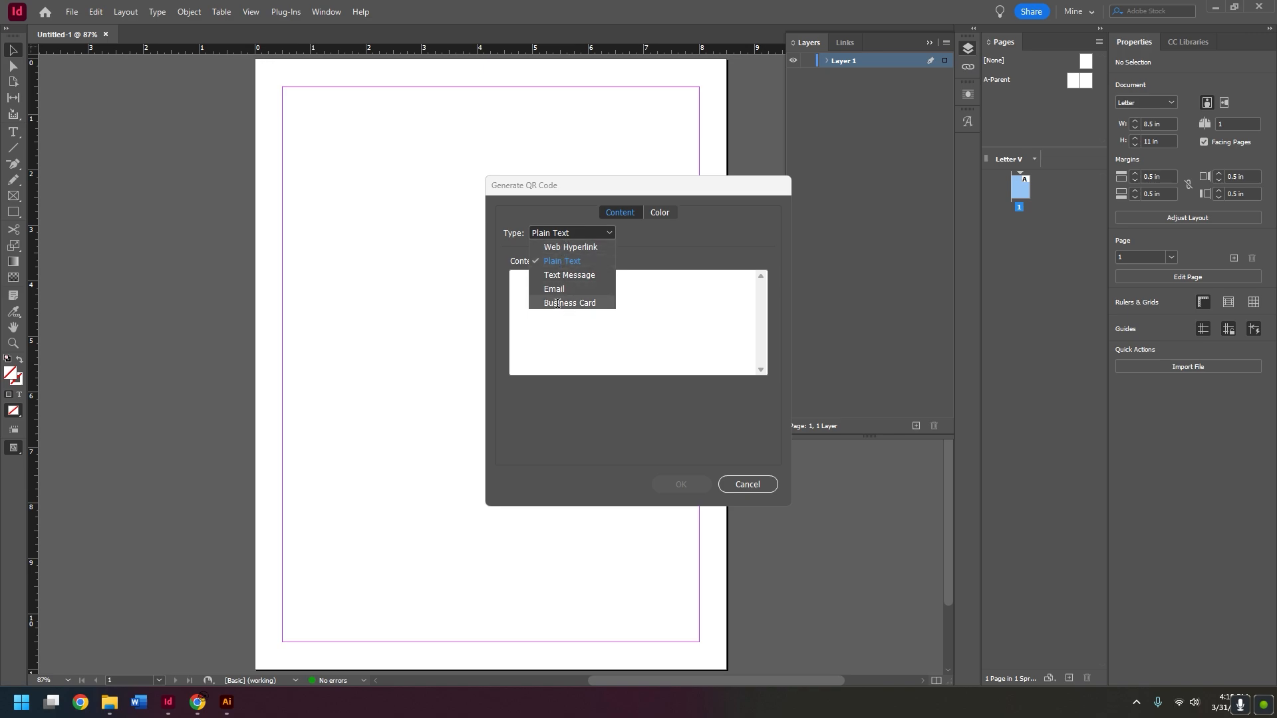
click(562, 248)
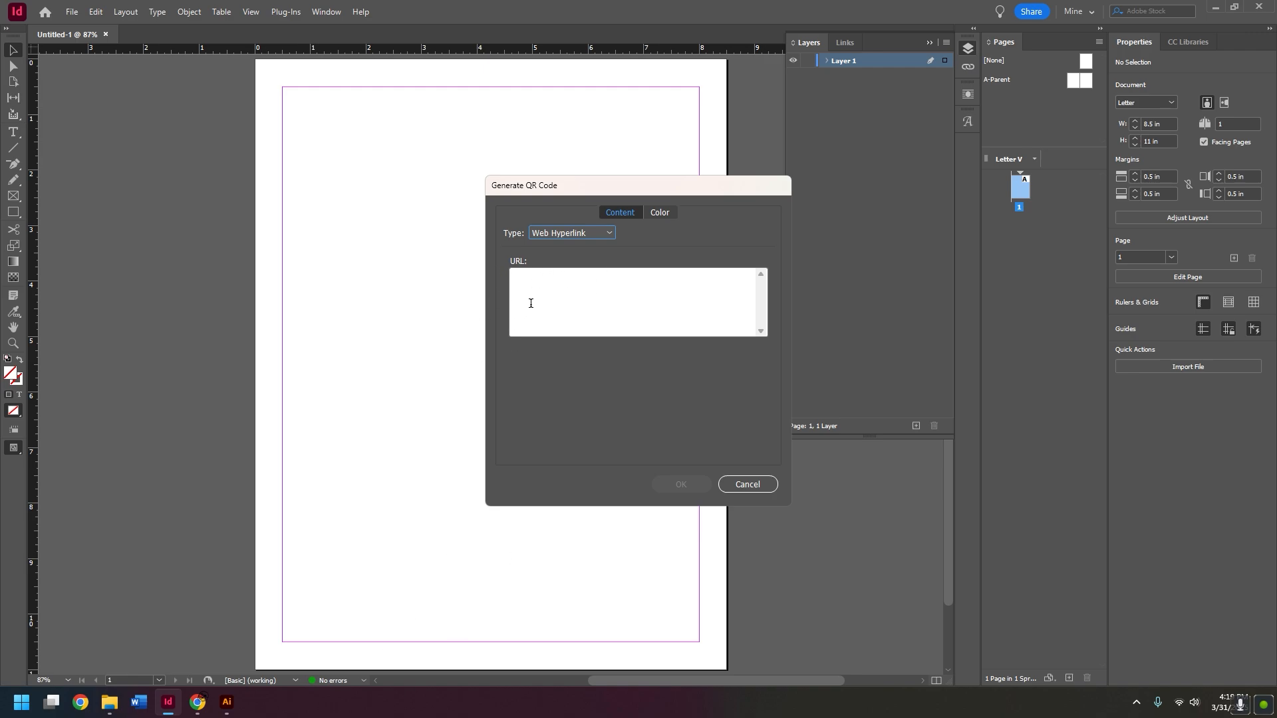
- Copy the Beacons link-in-bio address from the Chrome browser and paste it as the QR code's URL in InDesign
click(197, 702)
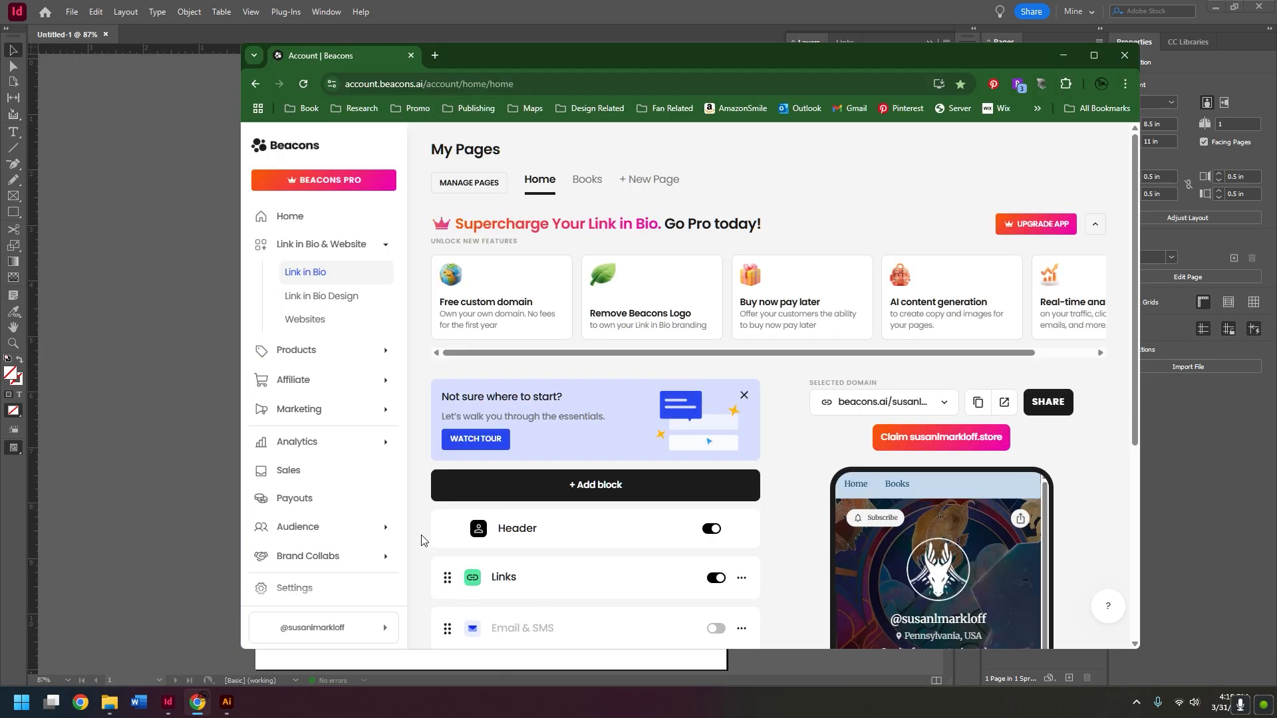
scroll(421, 540, down, 2)
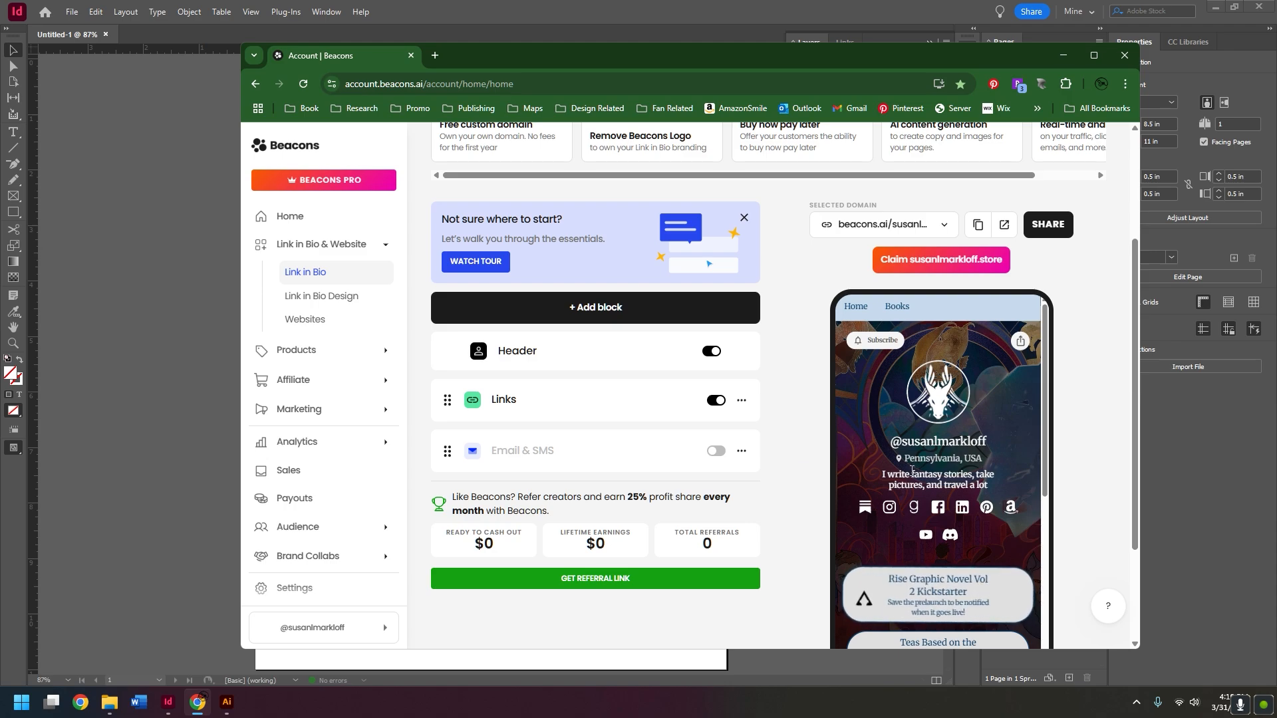
scroll(785, 426, up, 3)
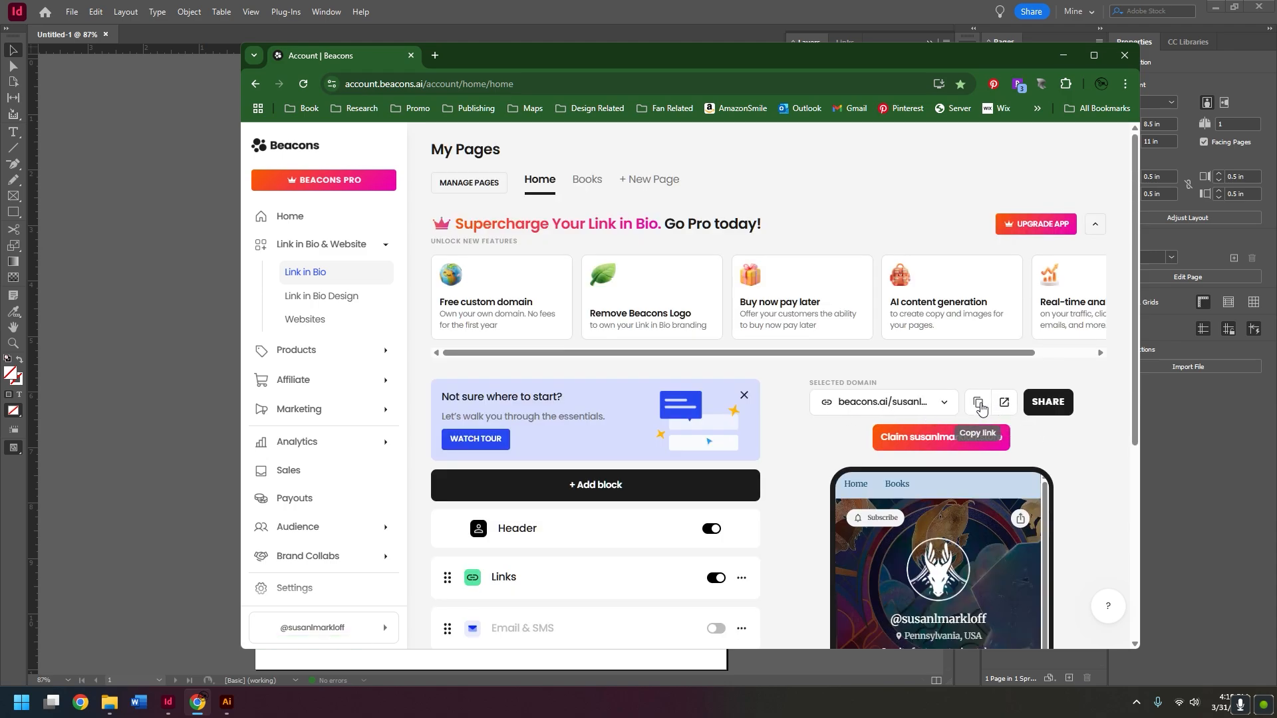
click(977, 402)
click(497, 5)
click(565, 316)
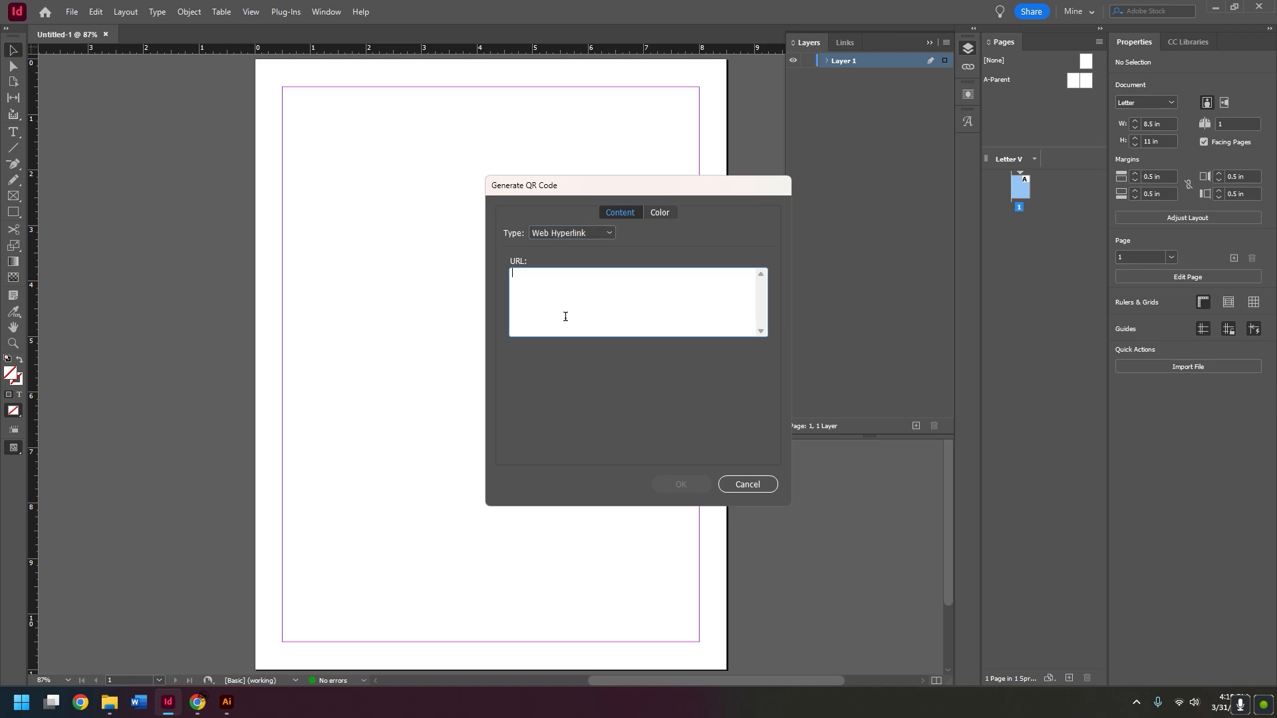
key(ctrl+v)
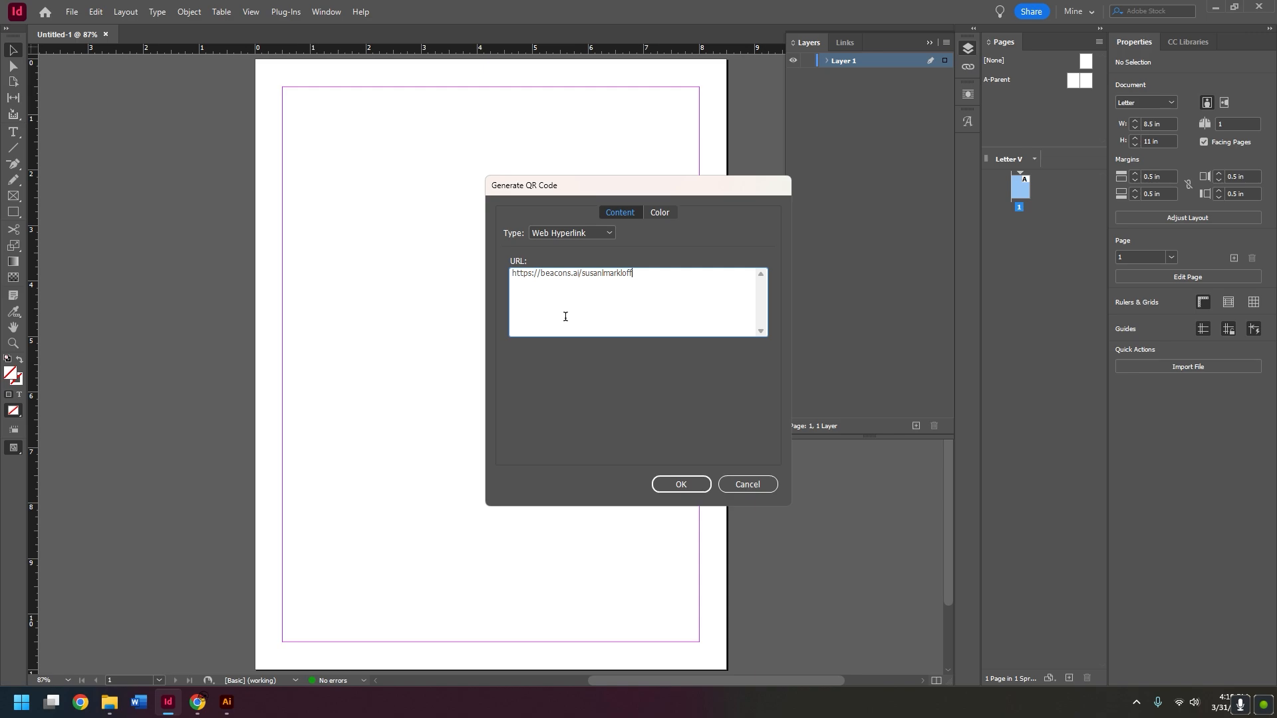
- Generate the QR code, place it in the upper part of the page at its default size, and copy it
click(681, 484)
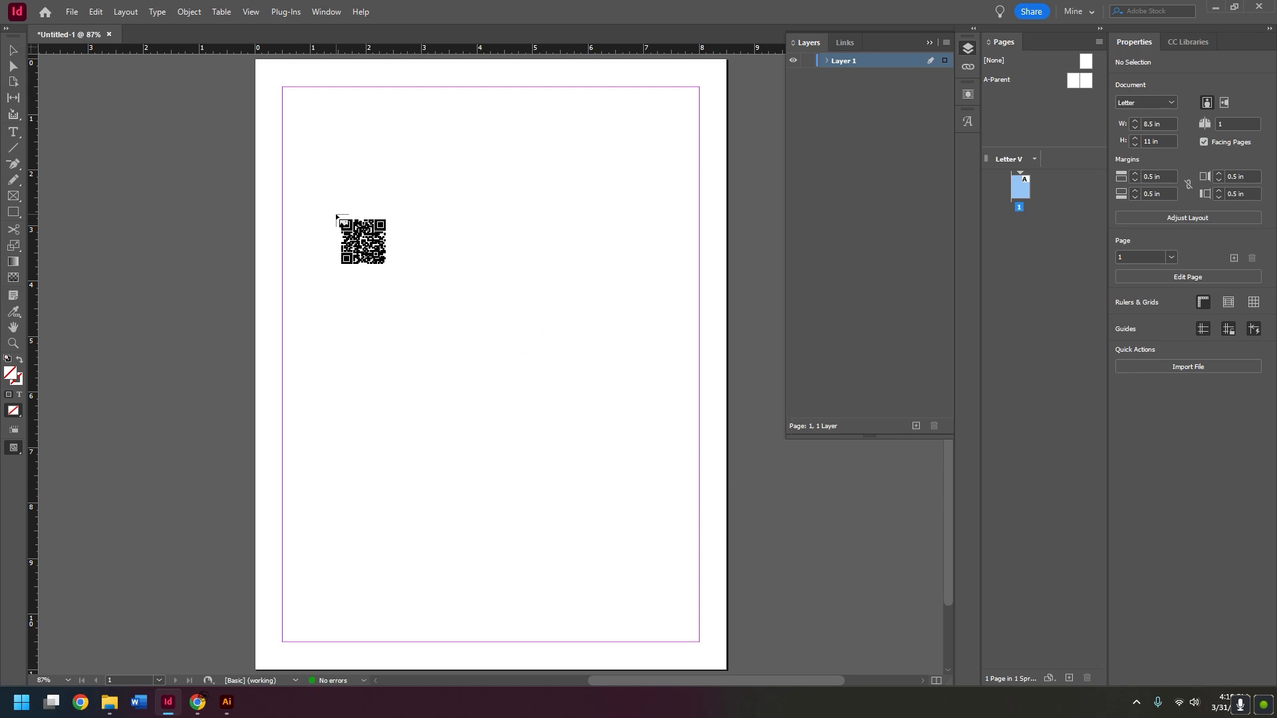
click(344, 176)
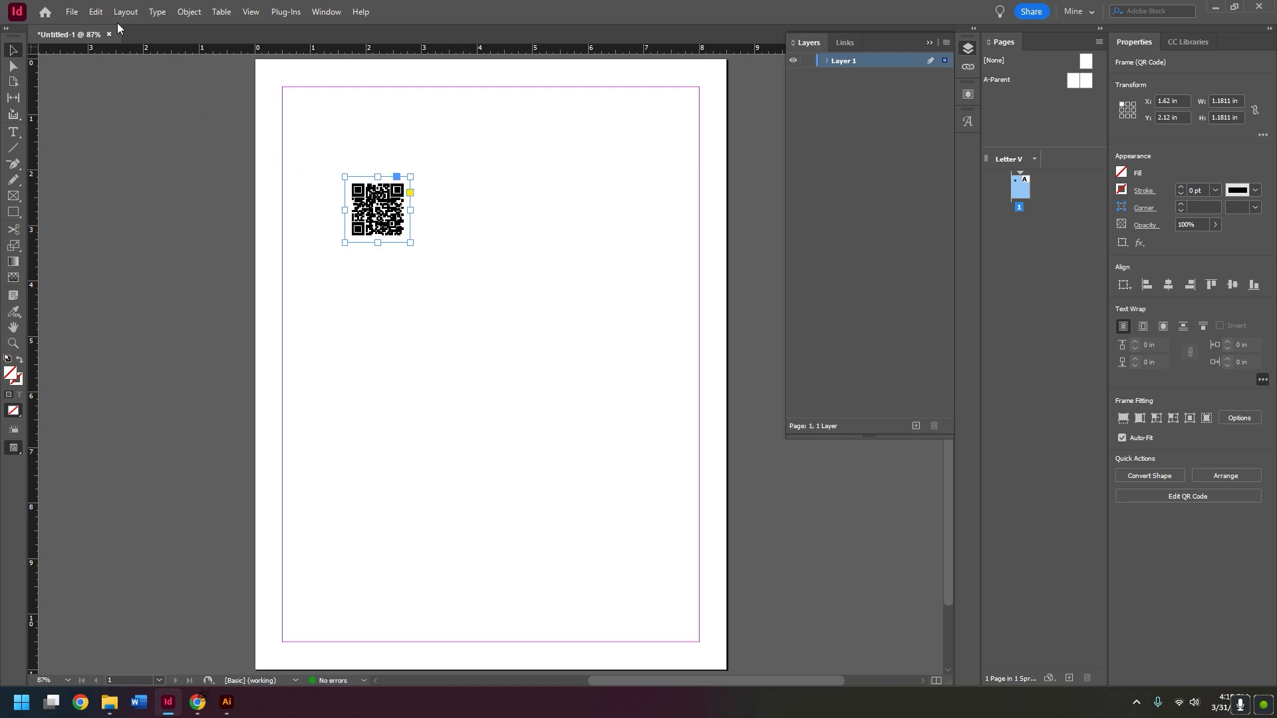
click(96, 12)
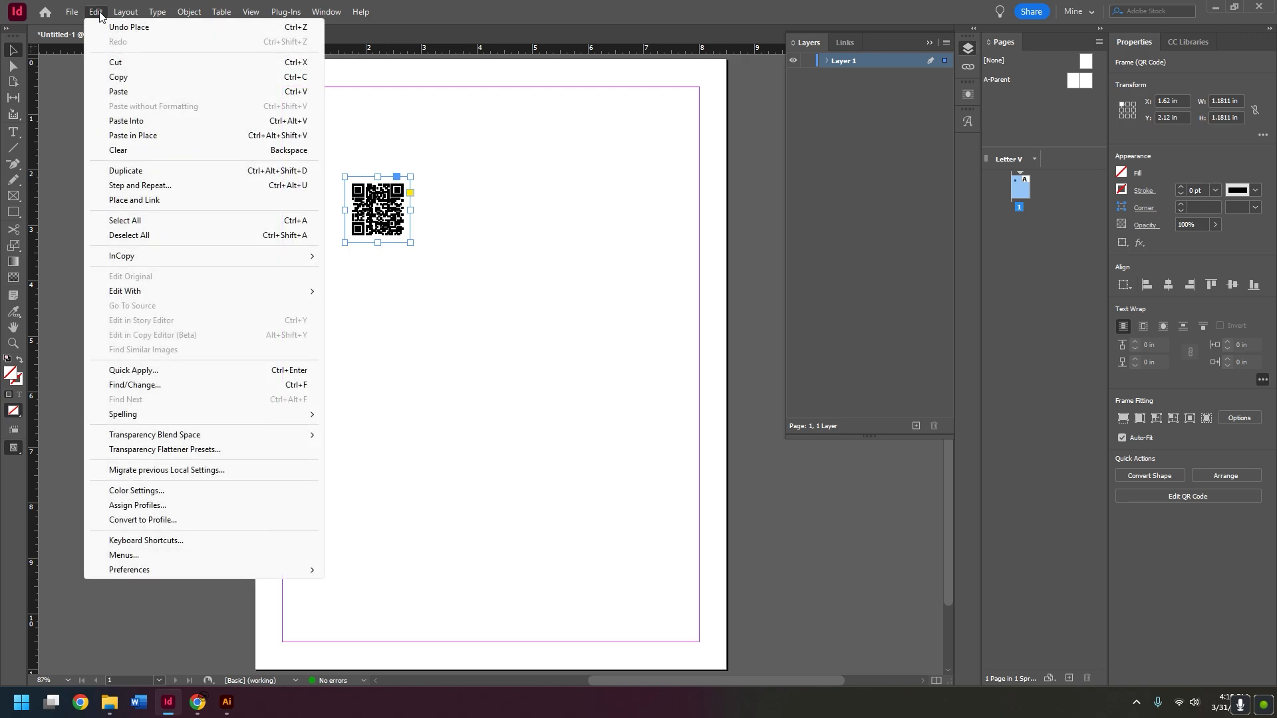
click(117, 78)
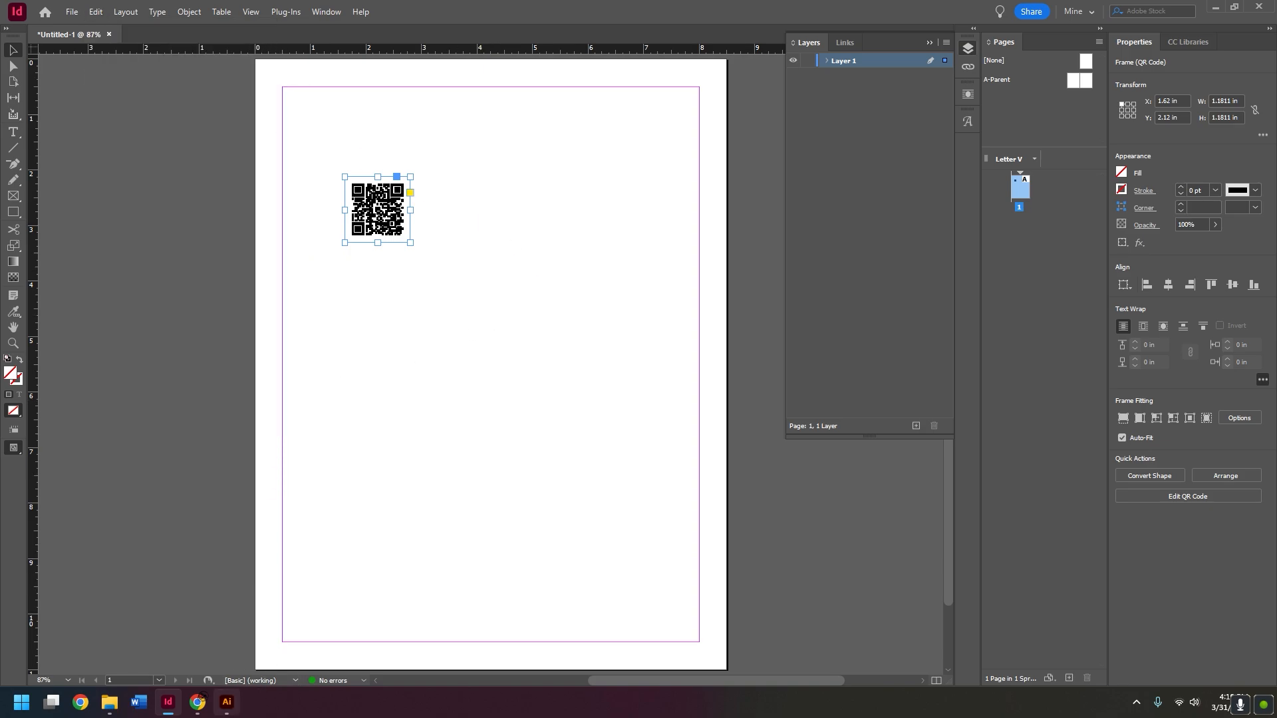
- Switch to Illustrator, create a new 1500 x 1500 px RGB document, and dismiss the generative AI promotion
mouse_move(228, 714)
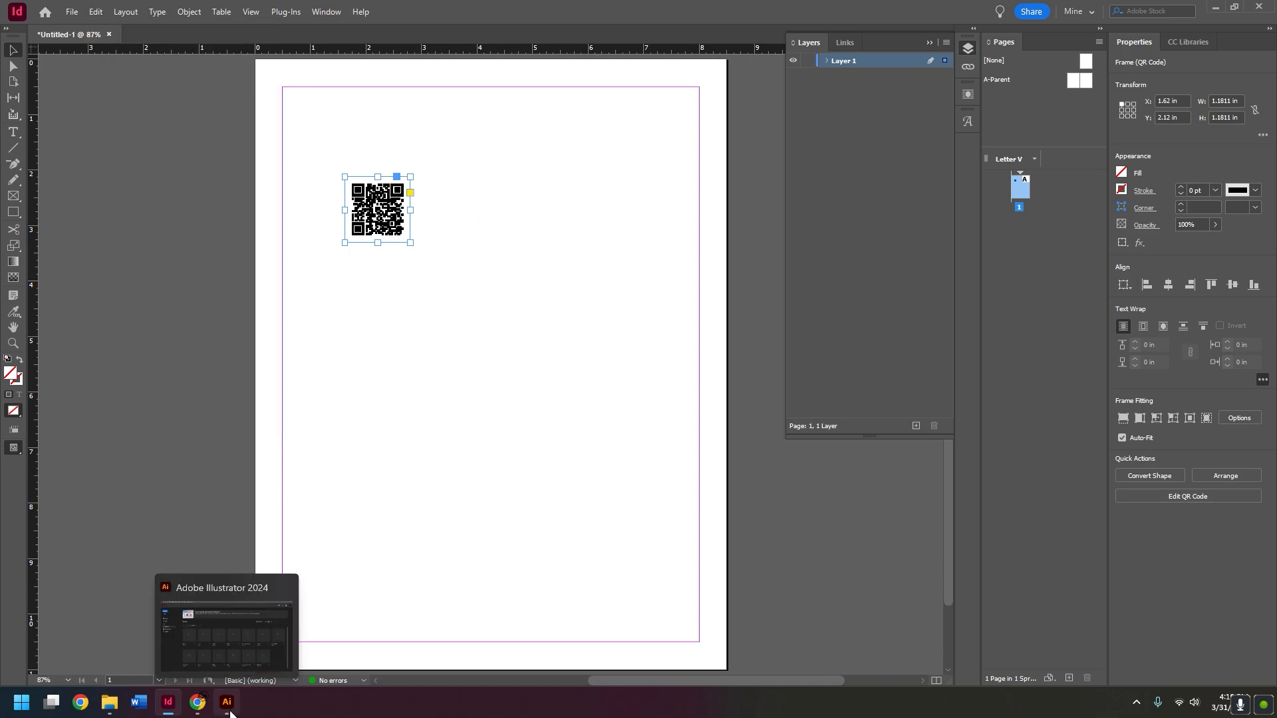
click(228, 707)
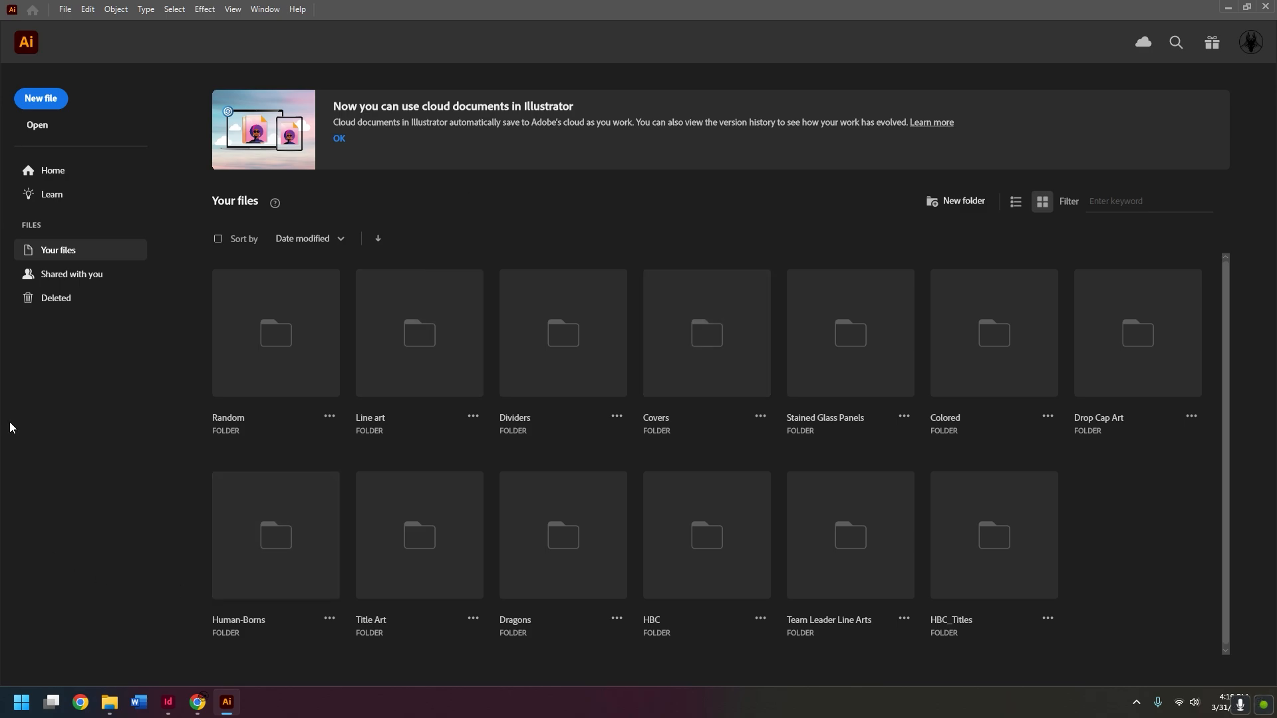
click(43, 96)
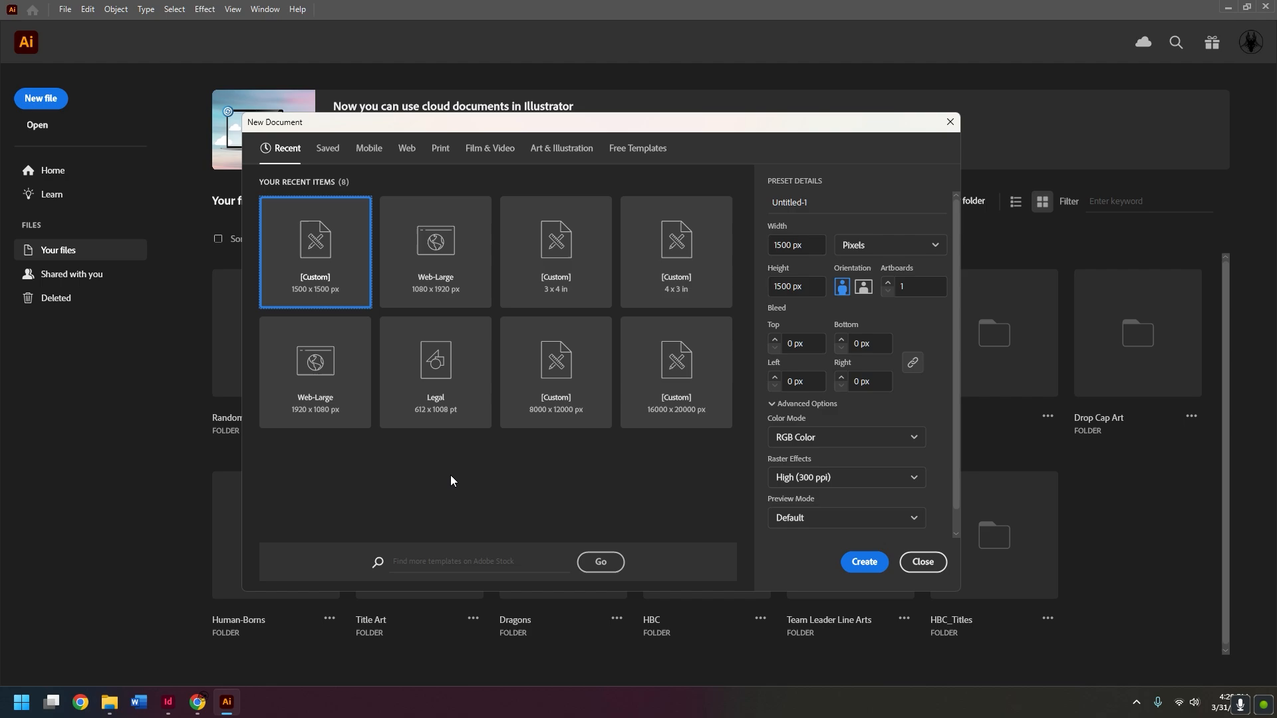
click(870, 562)
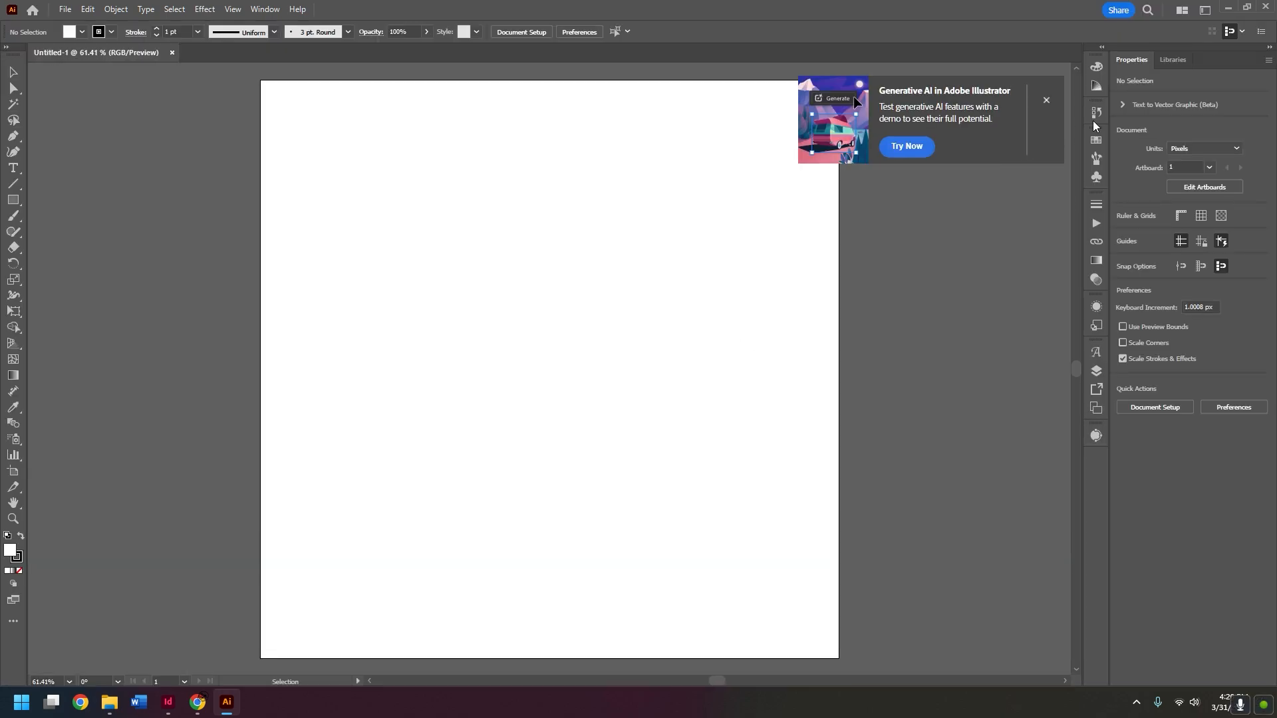
click(1048, 100)
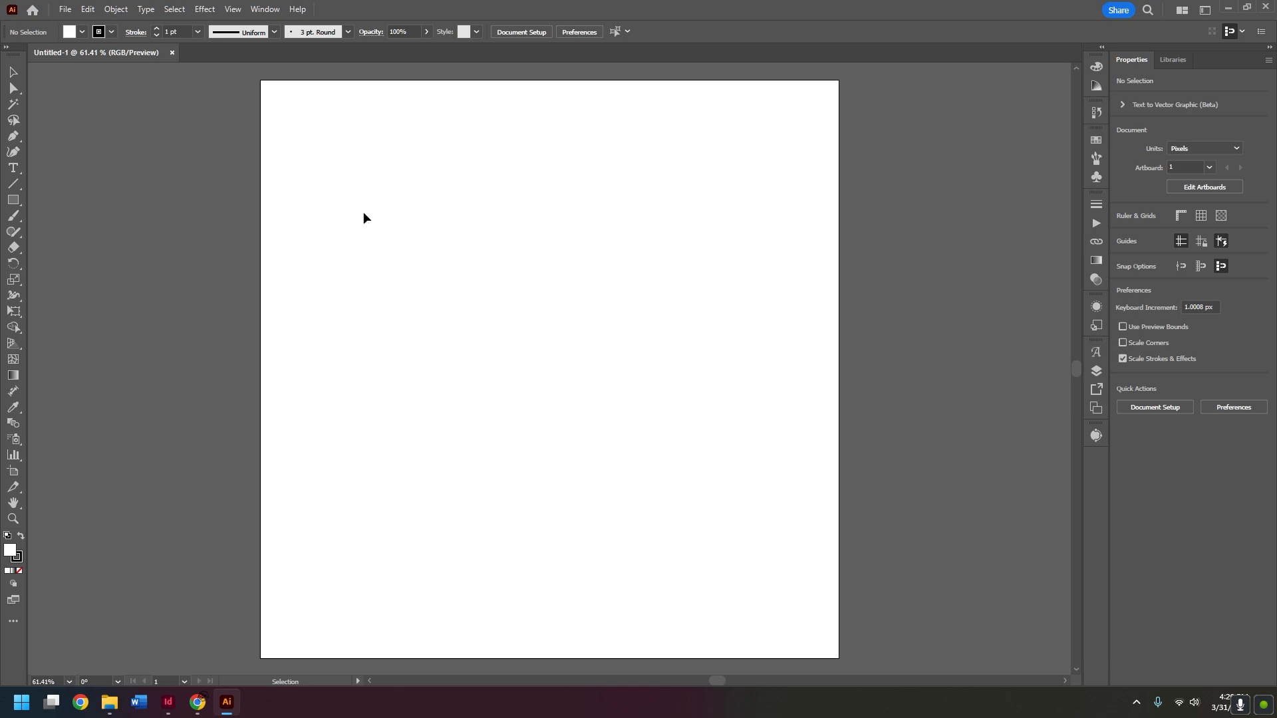
- Paste the copied QR code onto the centre of the artboard
click(87, 10)
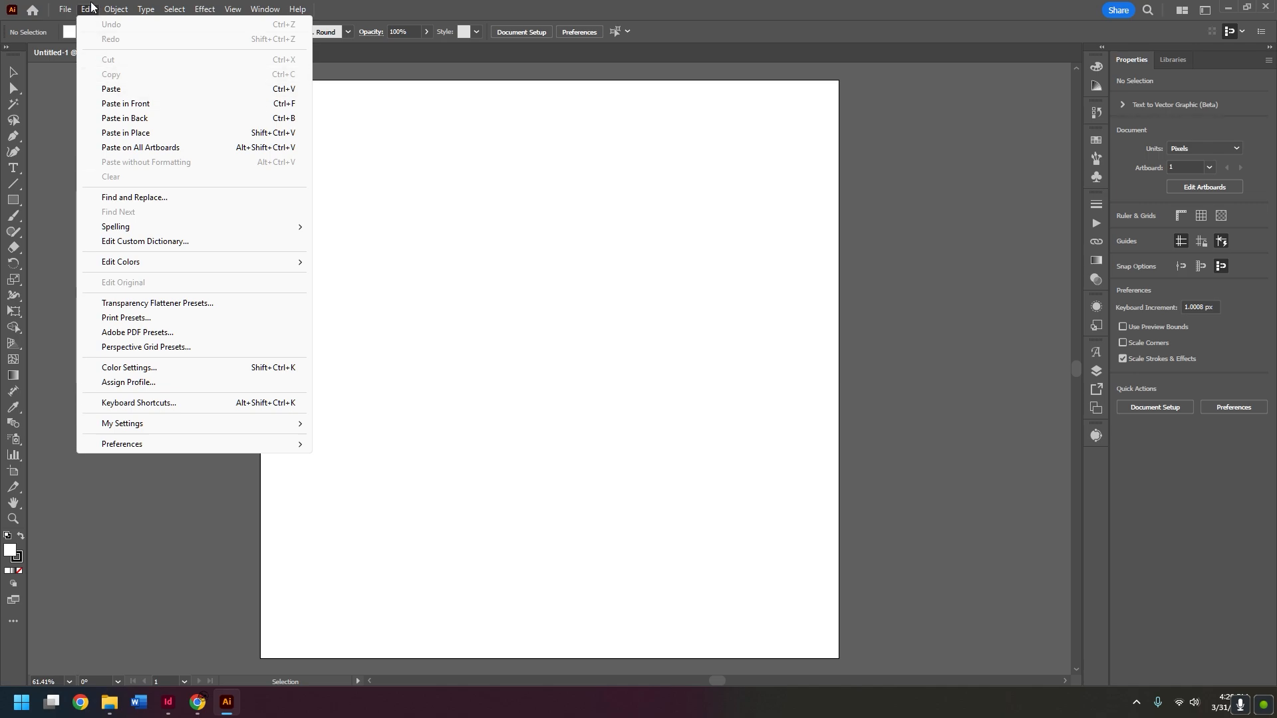
click(87, 10)
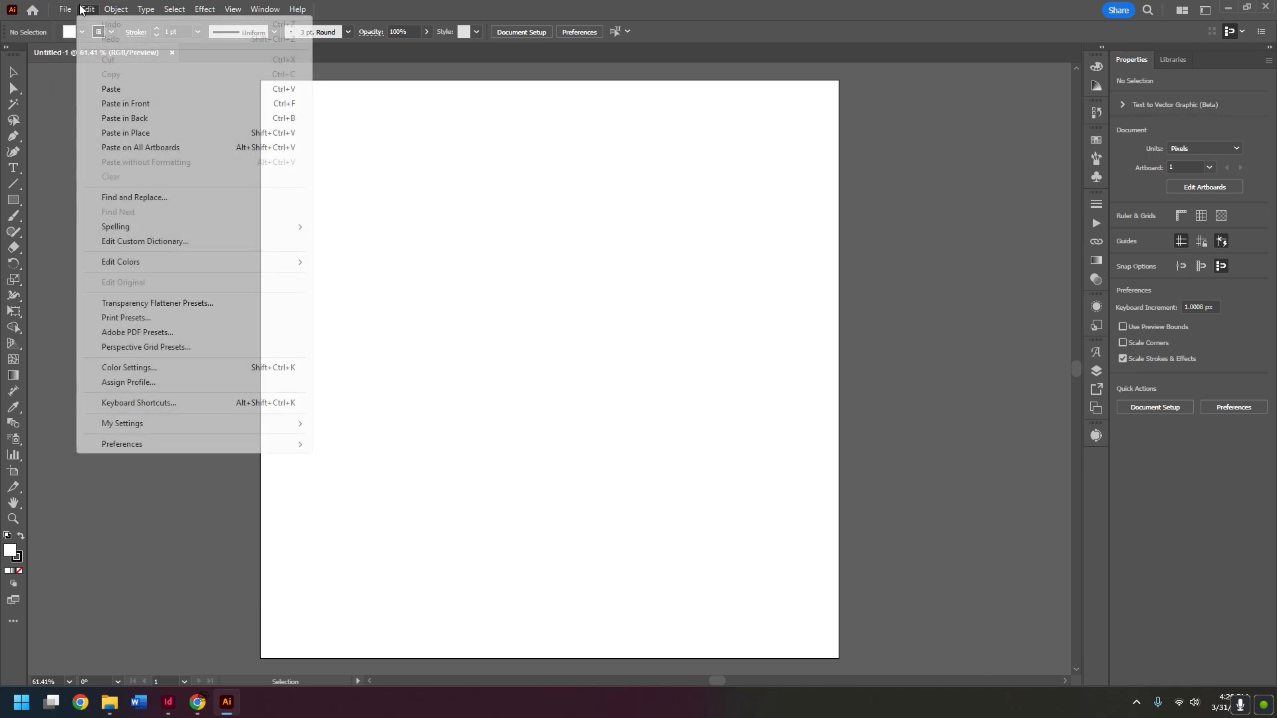
key(ctrl+v)
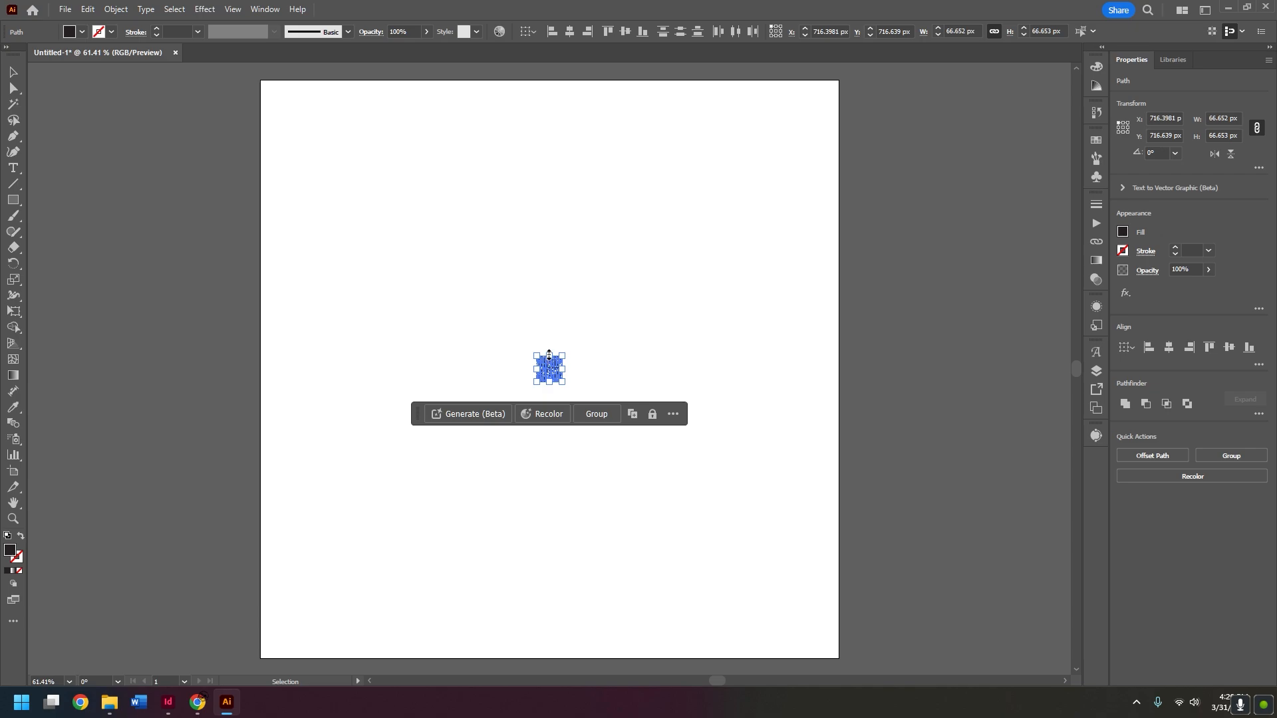
- Examine the pasted QR code's separate paths by selecting one square, selecting the whole code, and viewing it up close
click(549, 314)
click(550, 372)
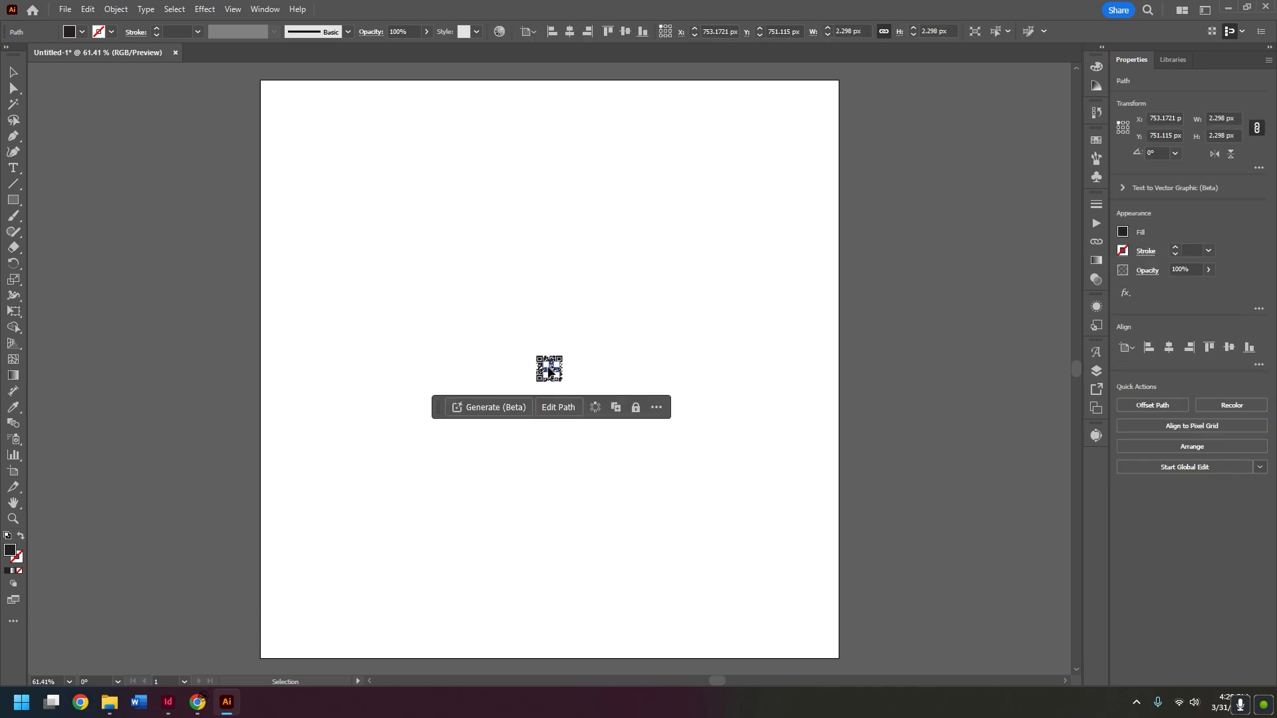
click(513, 317)
drag(514, 318, 603, 420)
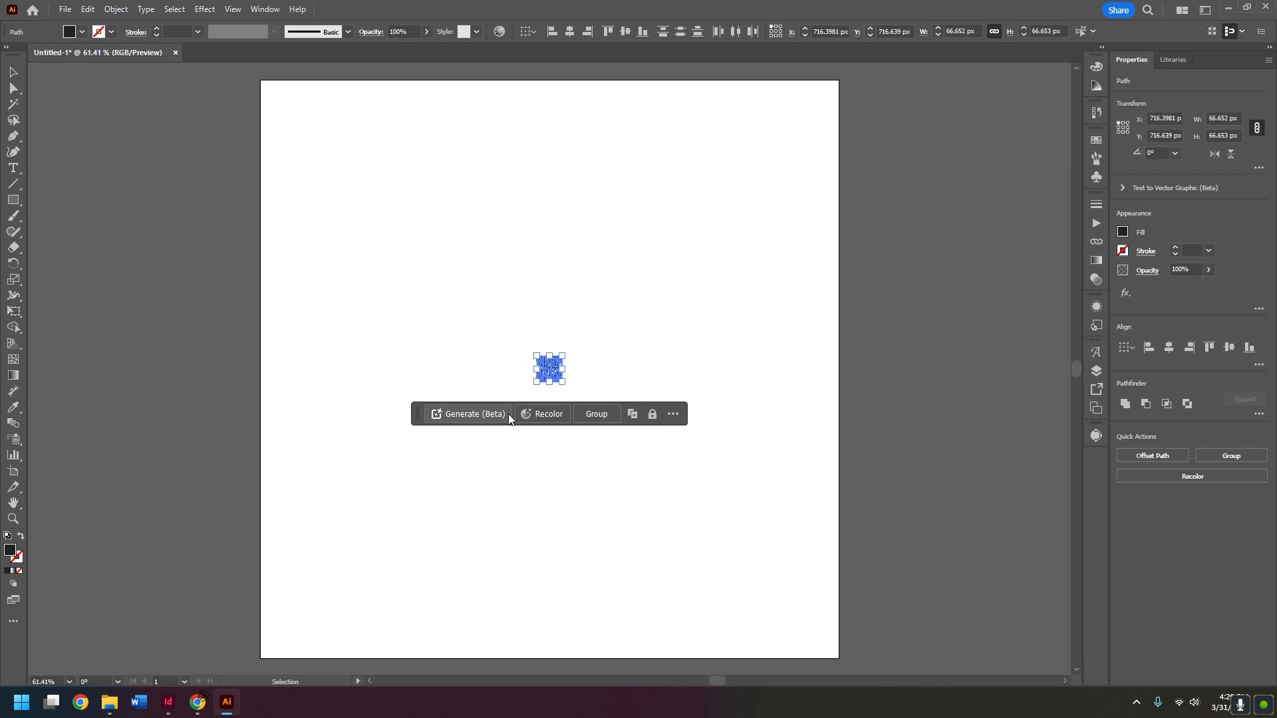
click(735, 519)
key(ctrl+equal)
key(ctrl+equal)
key(ctrl+equal)
key(ctrl+equal)
key(ctrl+equal)
key(ctrl+equal)
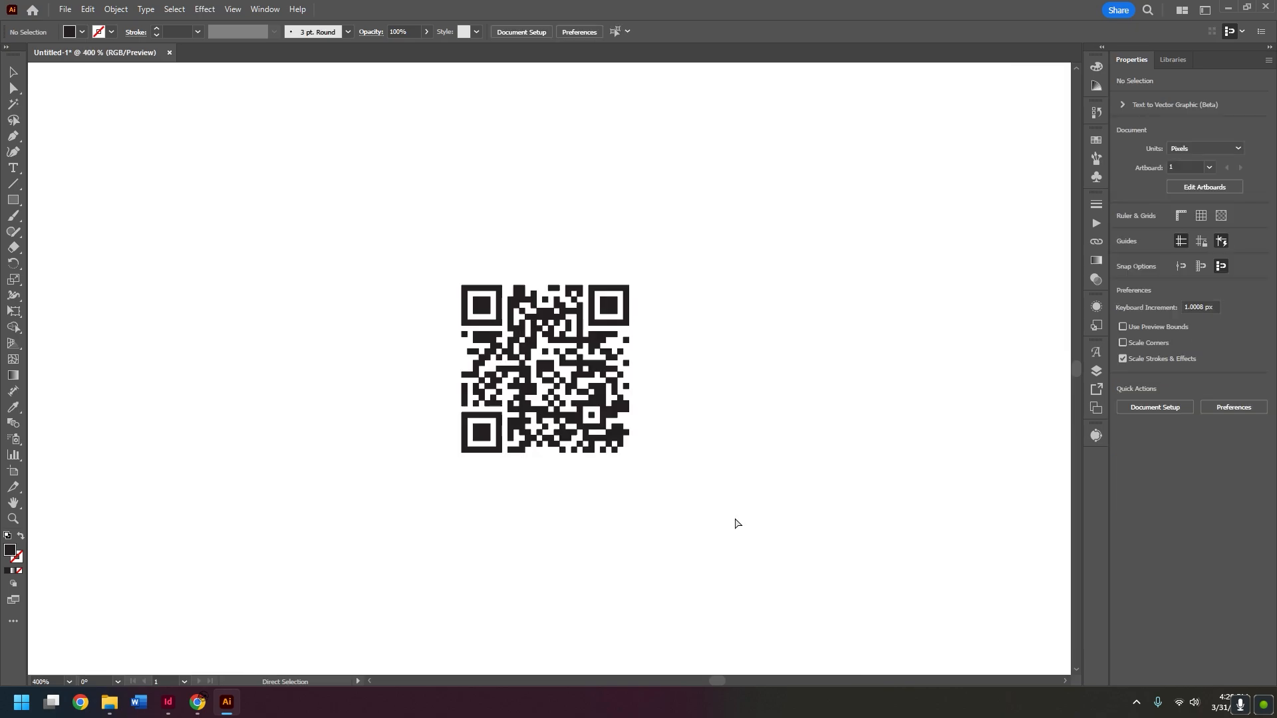
key(ctrl+equal)
key(ctrl+equal)
key(ctrl+minus)
key(ctrl+minus)
key(ctrl+minus)
key(ctrl+minus)
key(ctrl+minus)
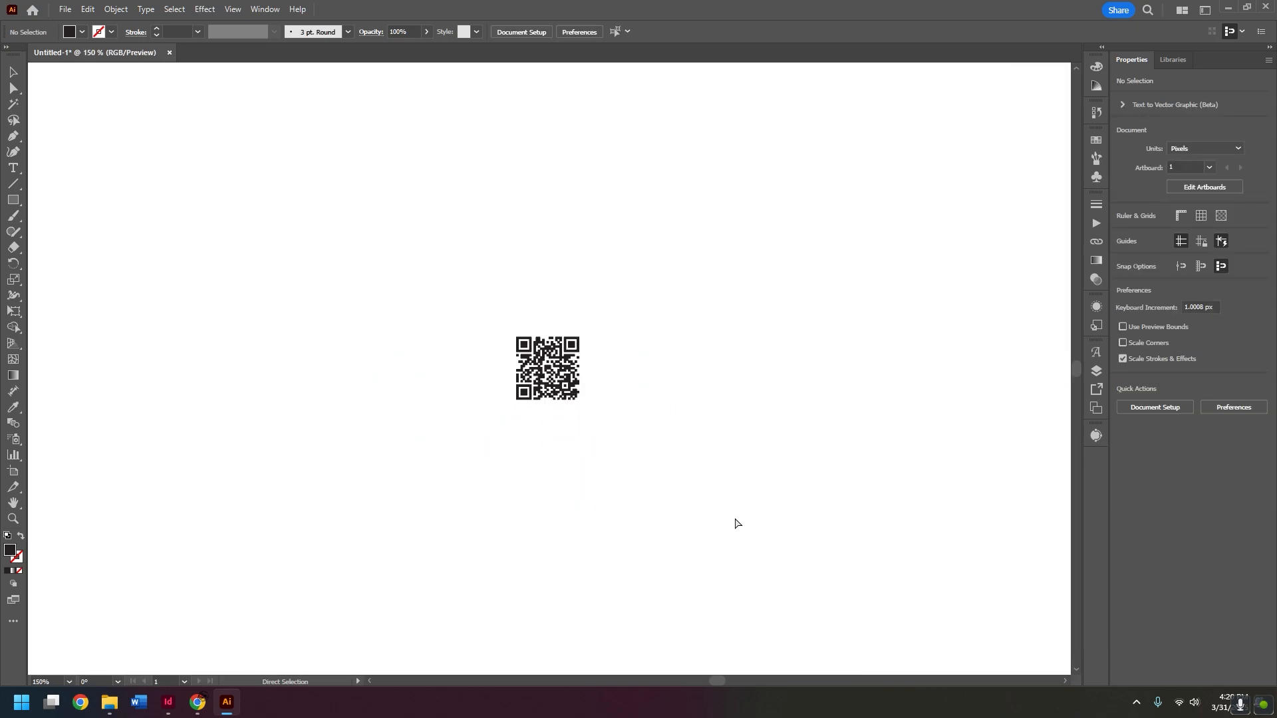
key(ctrl+minus)
key(ctrl+minus)
key(ctrl+minus)
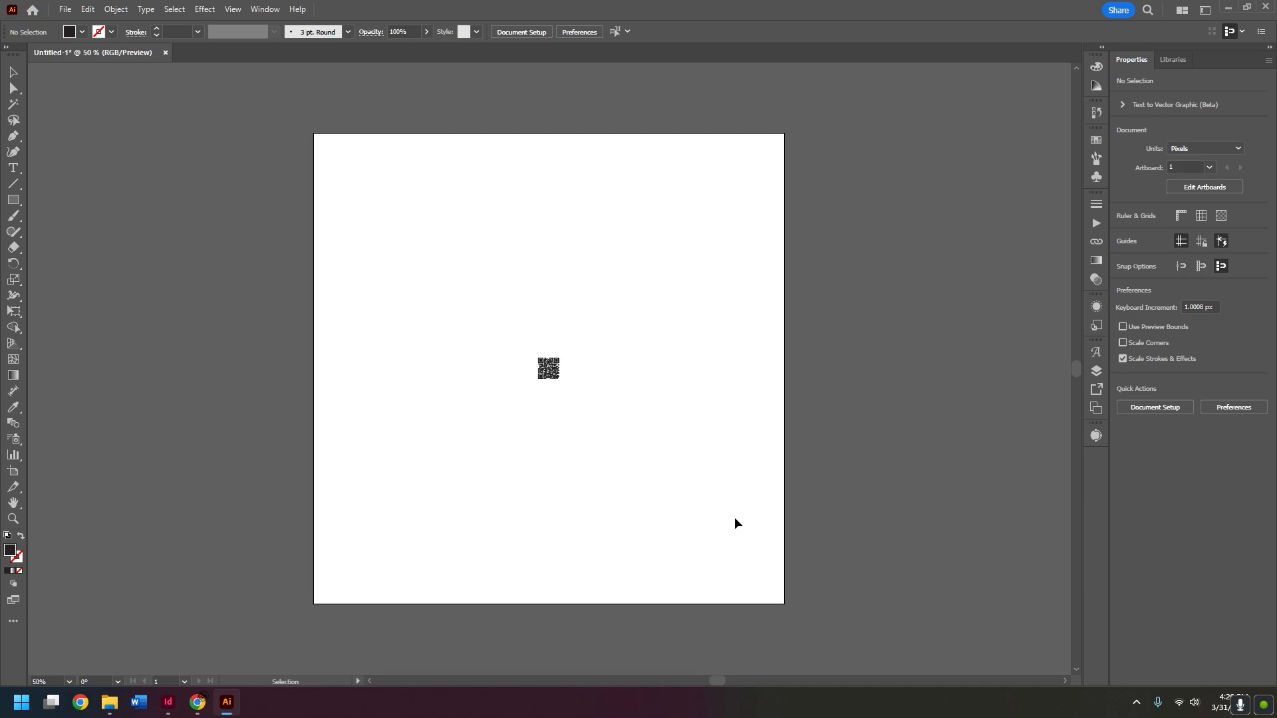
- Check single squares of the QR code with the Direct Selection and Selection tools to see how its pieces select
drag(735, 517, 438, 195)
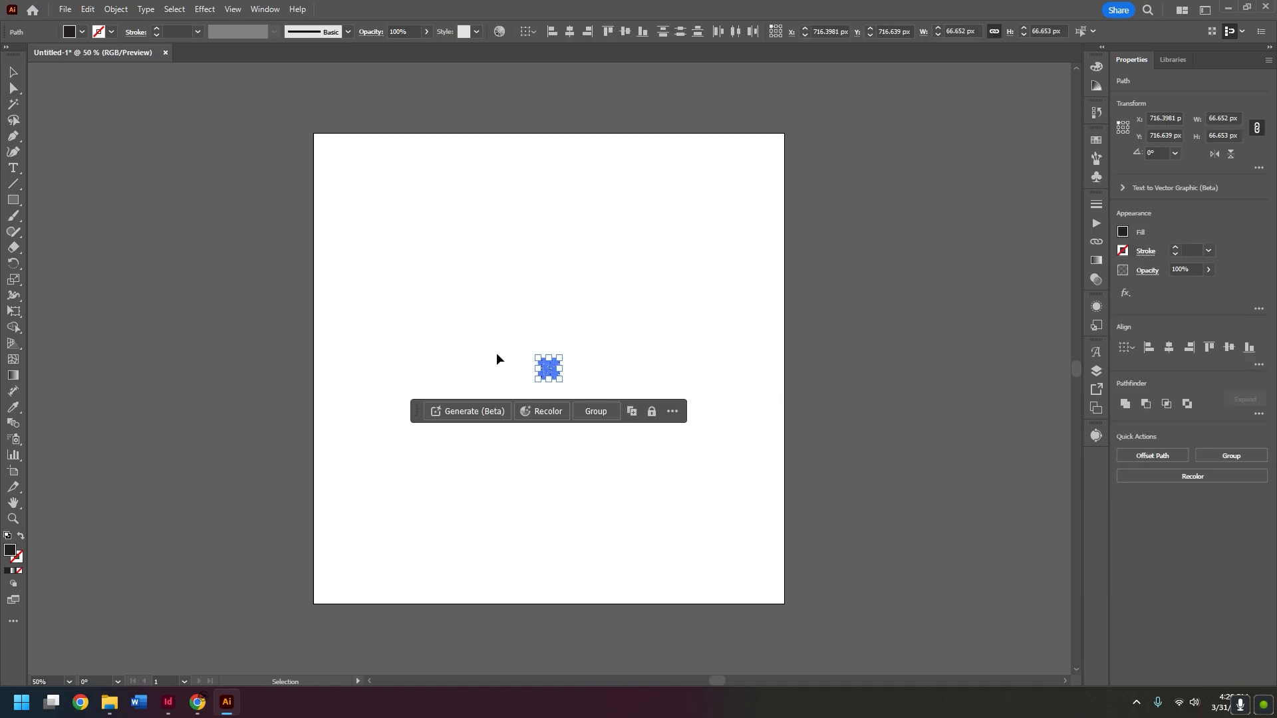
click(550, 371)
click(551, 372)
key(a)
key(ctrl+equal)
key(ctrl+equal)
key(ctrl+equal)
key(ctrl+equal)
key(ctrl+equal)
key(ctrl+equal)
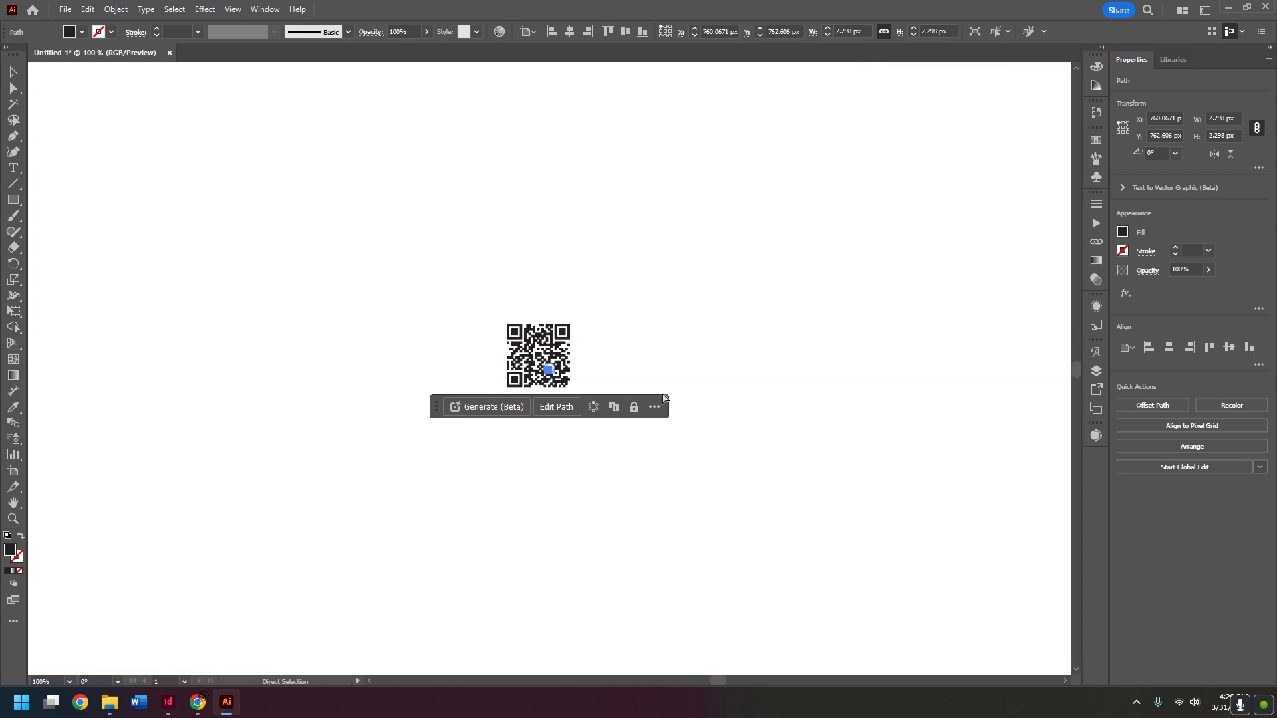
click(669, 353)
key(v)
click(578, 378)
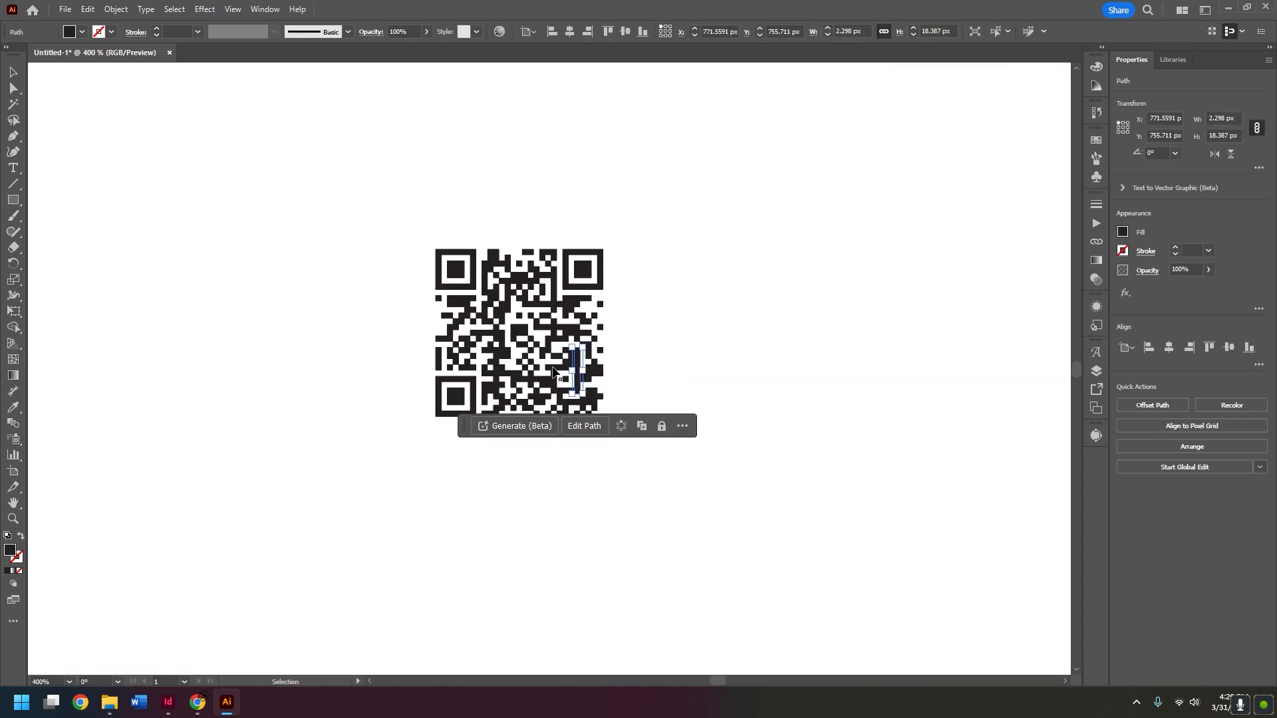
click(554, 369)
click(709, 335)
key(ctrl+a)
click(709, 335)
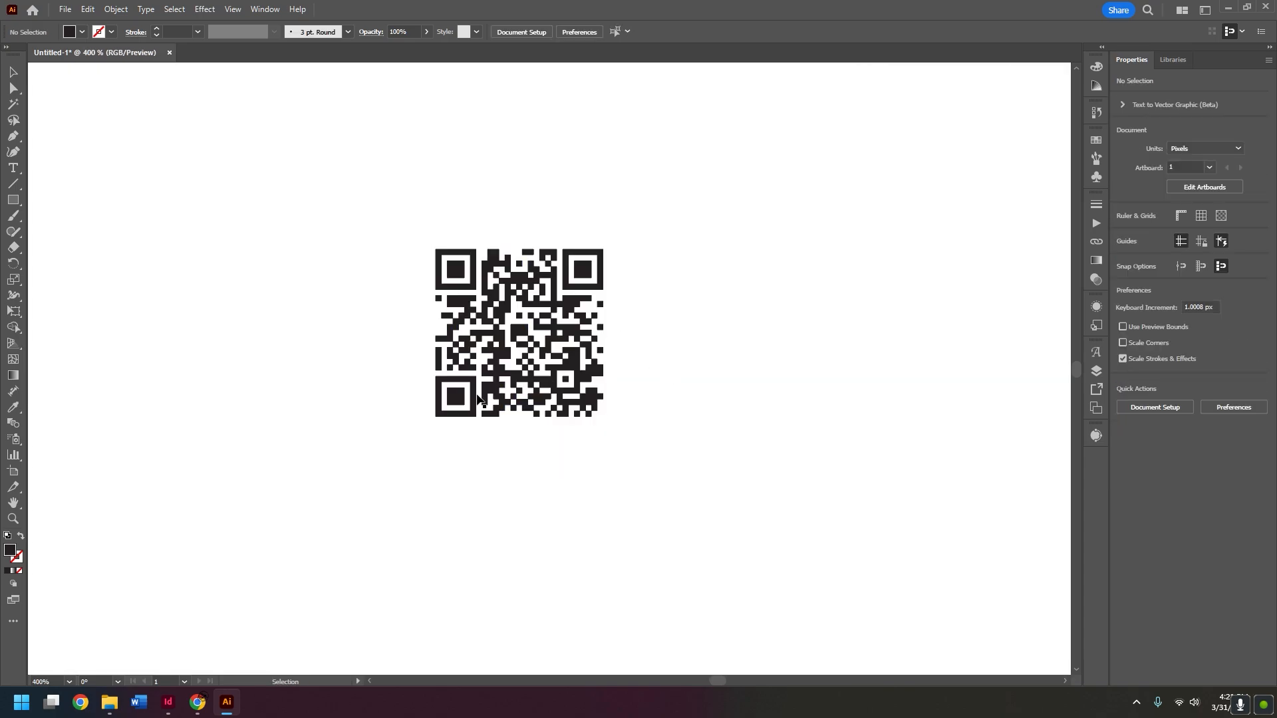
- Group all paths of the QR code and move the group slightly up and to the left on the artboard
drag(414, 217, 705, 463)
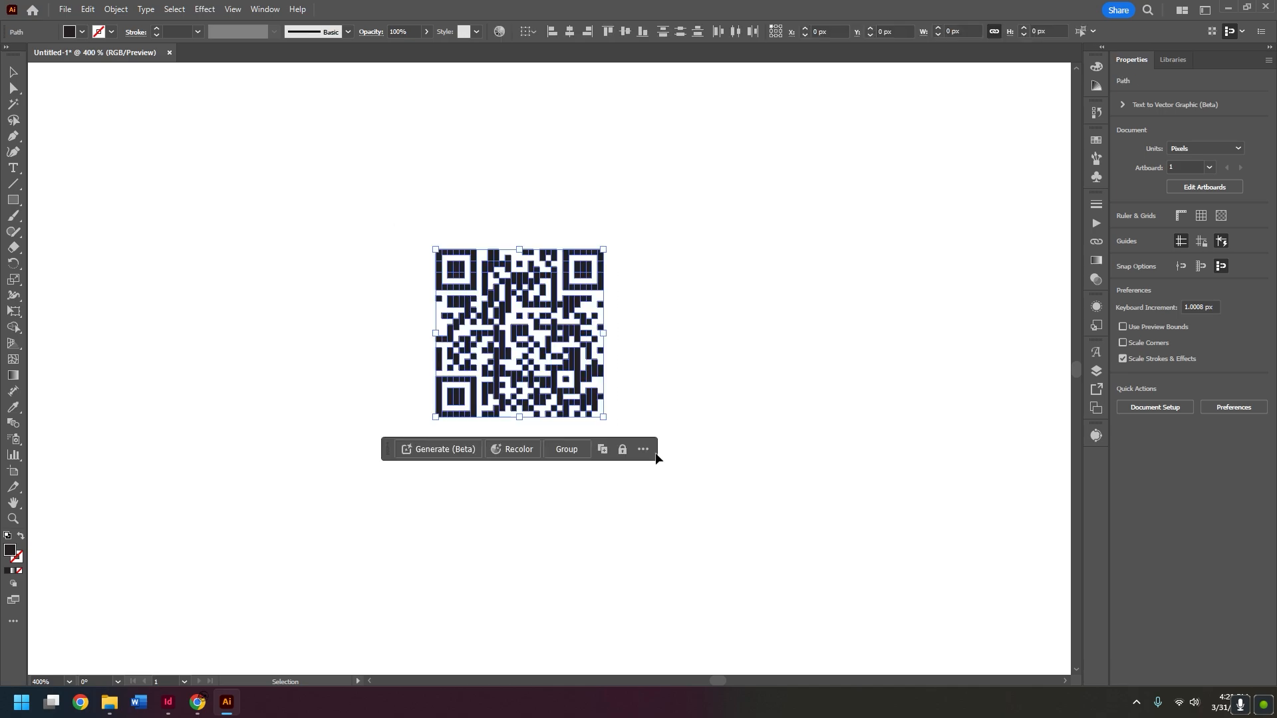
click(567, 449)
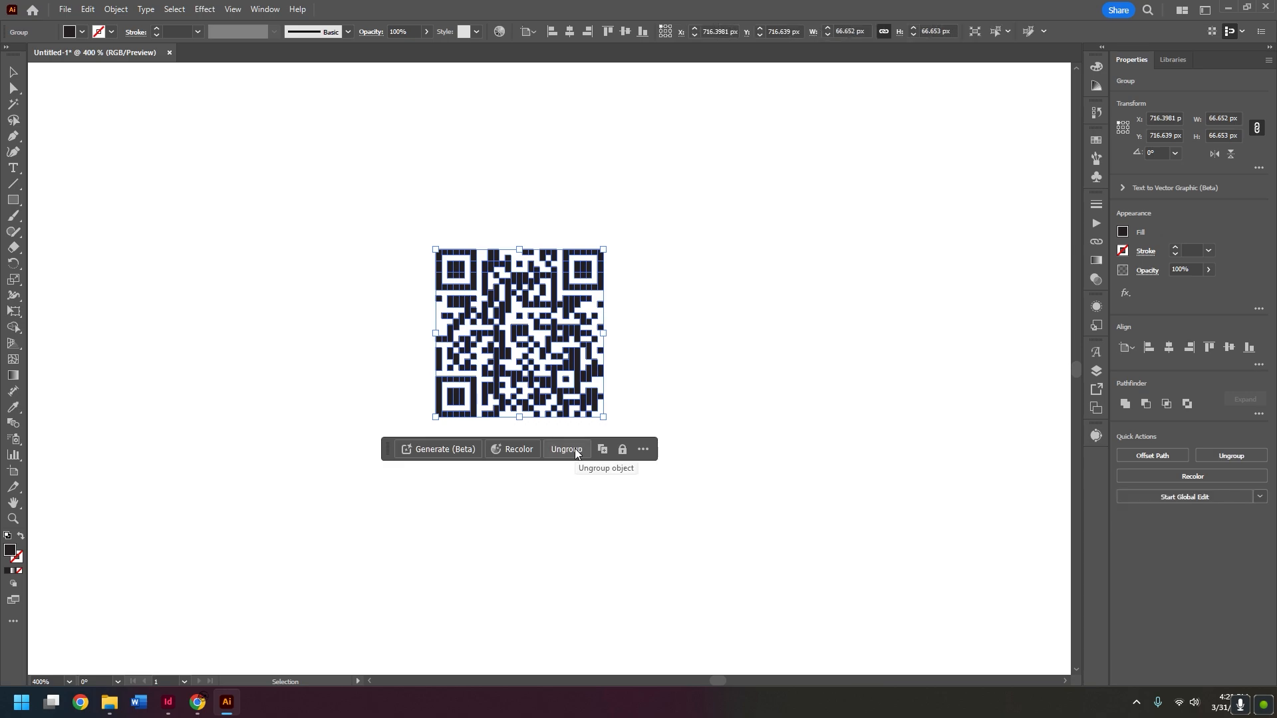
click(703, 339)
click(525, 304)
click(717, 364)
drag(522, 298, 493, 279)
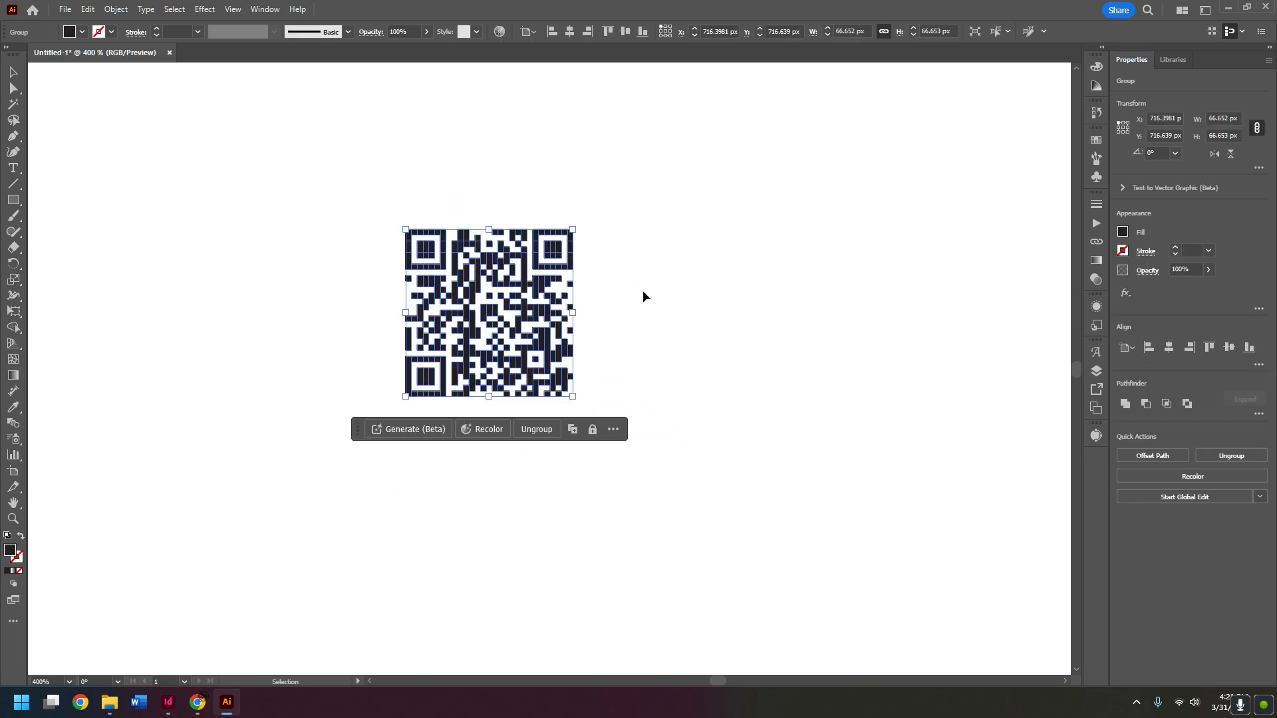
- Move the grouped QR code slightly down and to the right, and select the whole group again
click(724, 328)
drag(568, 332, 598, 352)
click(633, 398)
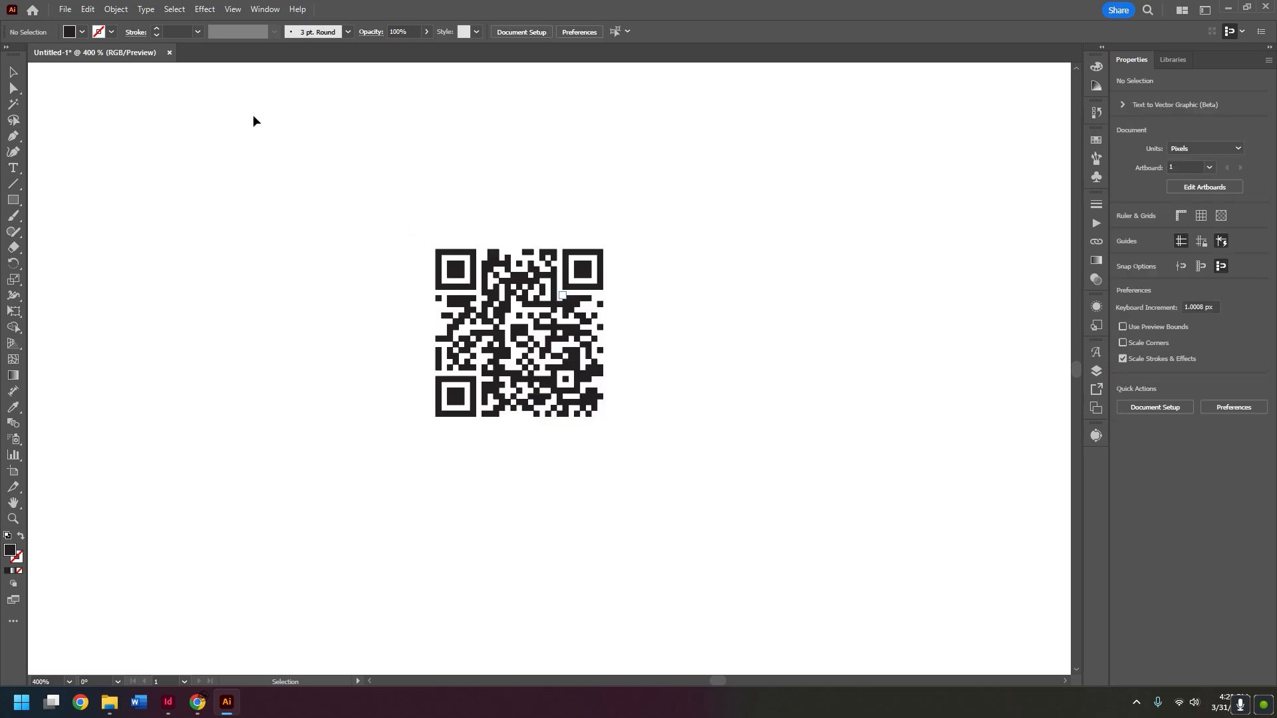
drag(325, 186, 739, 496)
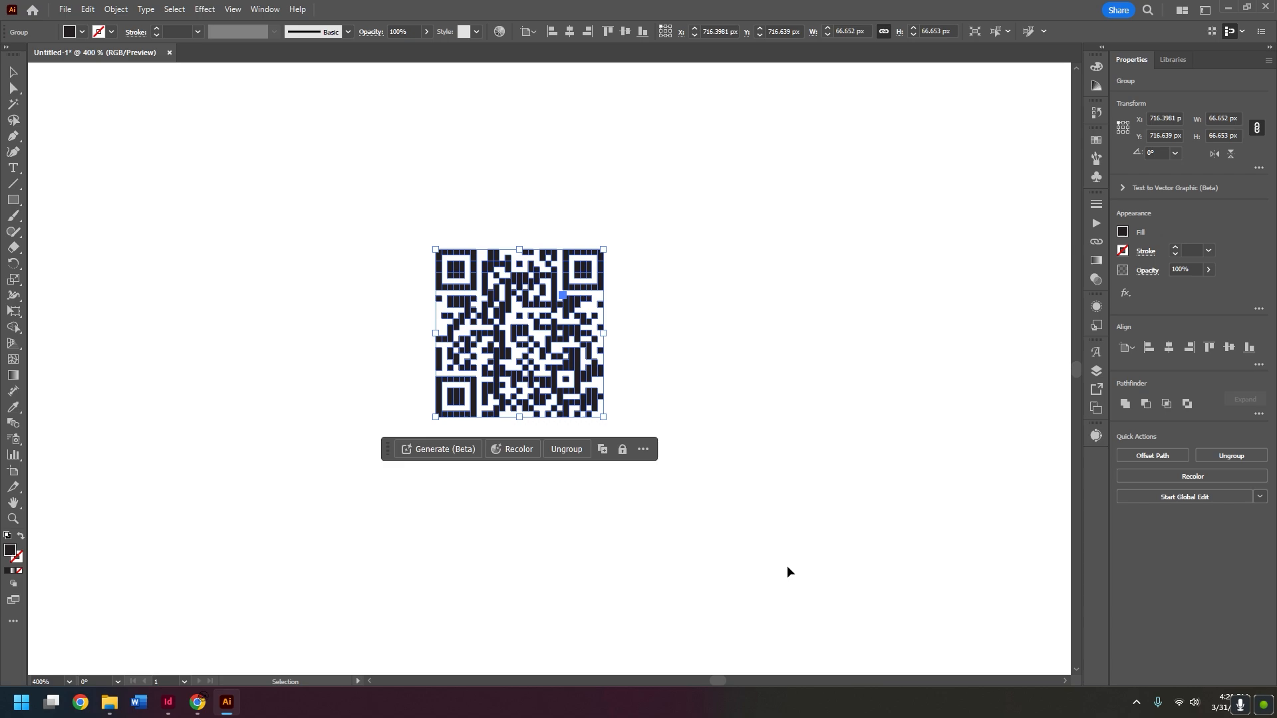
- Scale the QR code group proportionally from its centre to about 1500 × 1500 px so that it fills the artboard
key(ctrl+minus)
key(ctrl+minus)
key(ctrl+minus)
key(ctrl+minus)
key(ctrl+minus)
key(ctrl+minus)
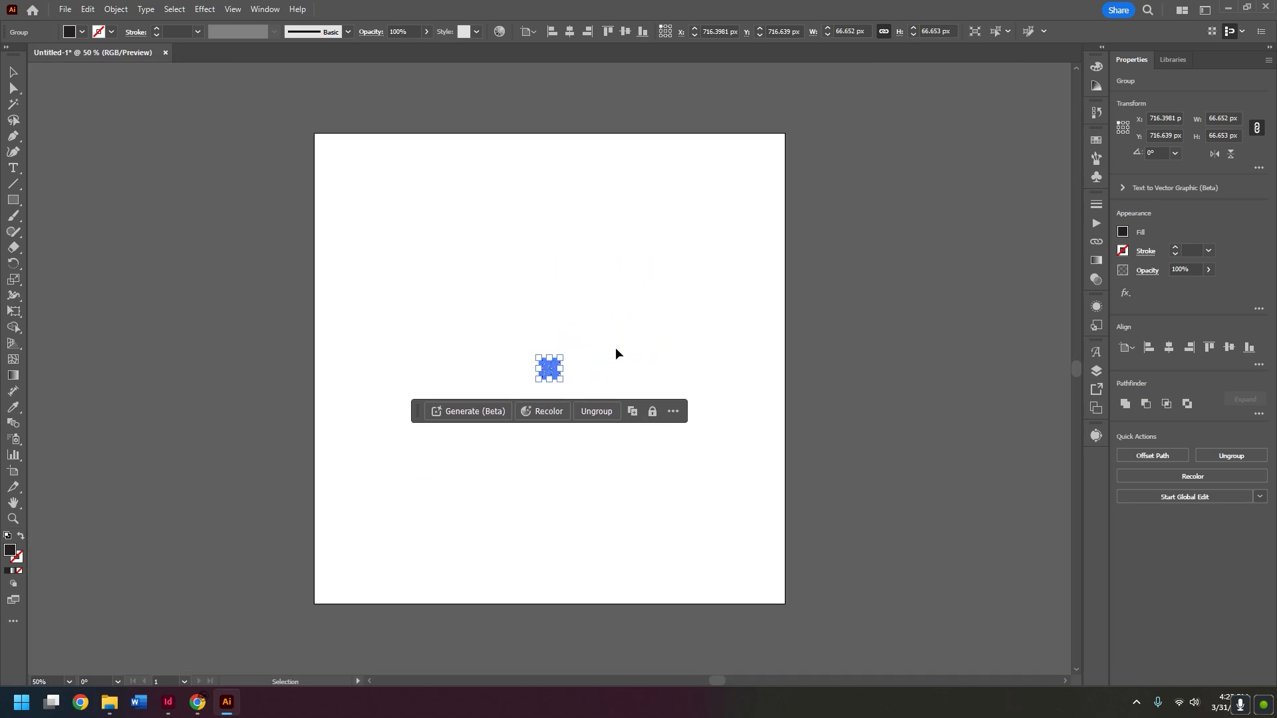
drag(549, 356, 546, 134)
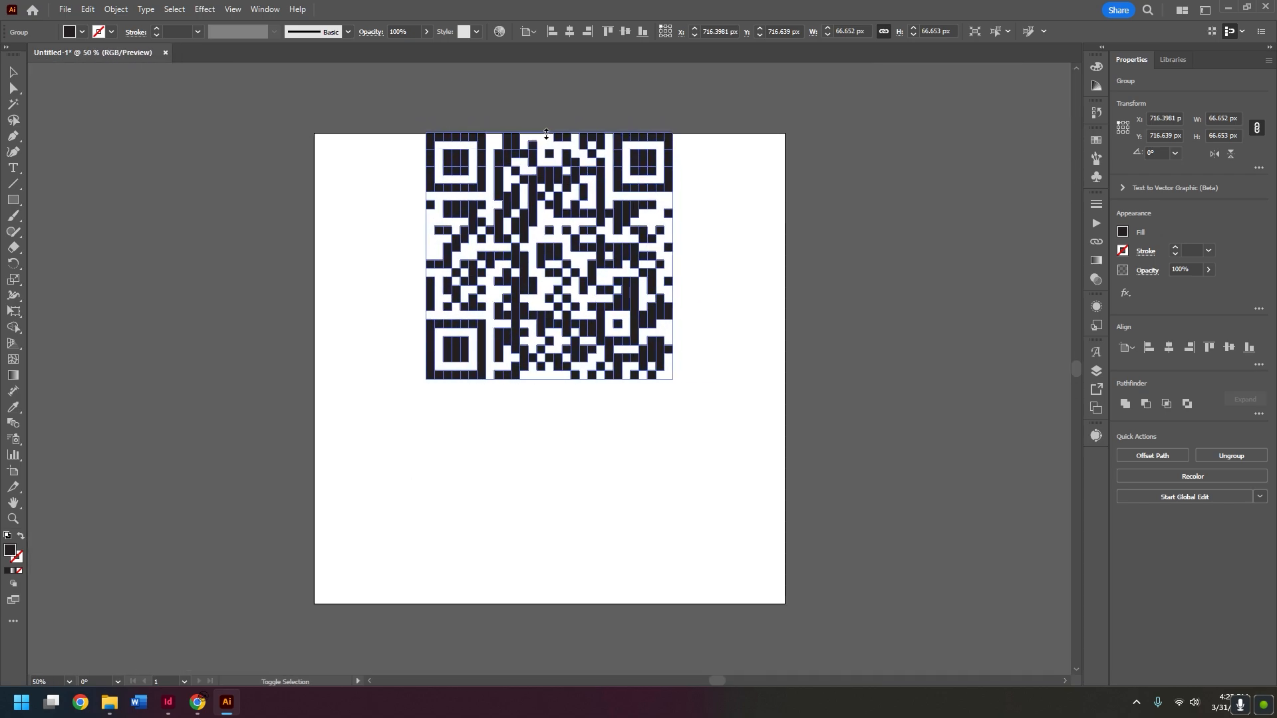
drag(552, 380, 565, 605)
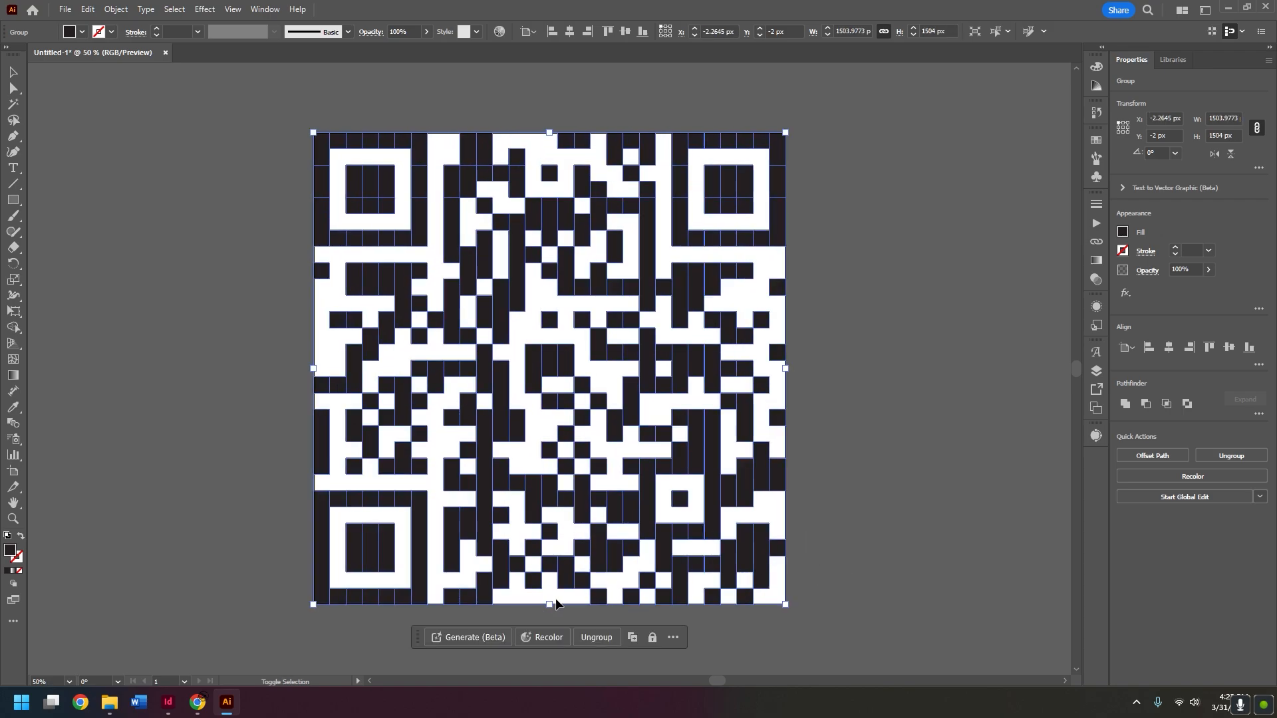
mouse_move(556, 602)
mouse_down()
mouse_move(550, 389)
mouse_move(549, 603)
mouse_up()
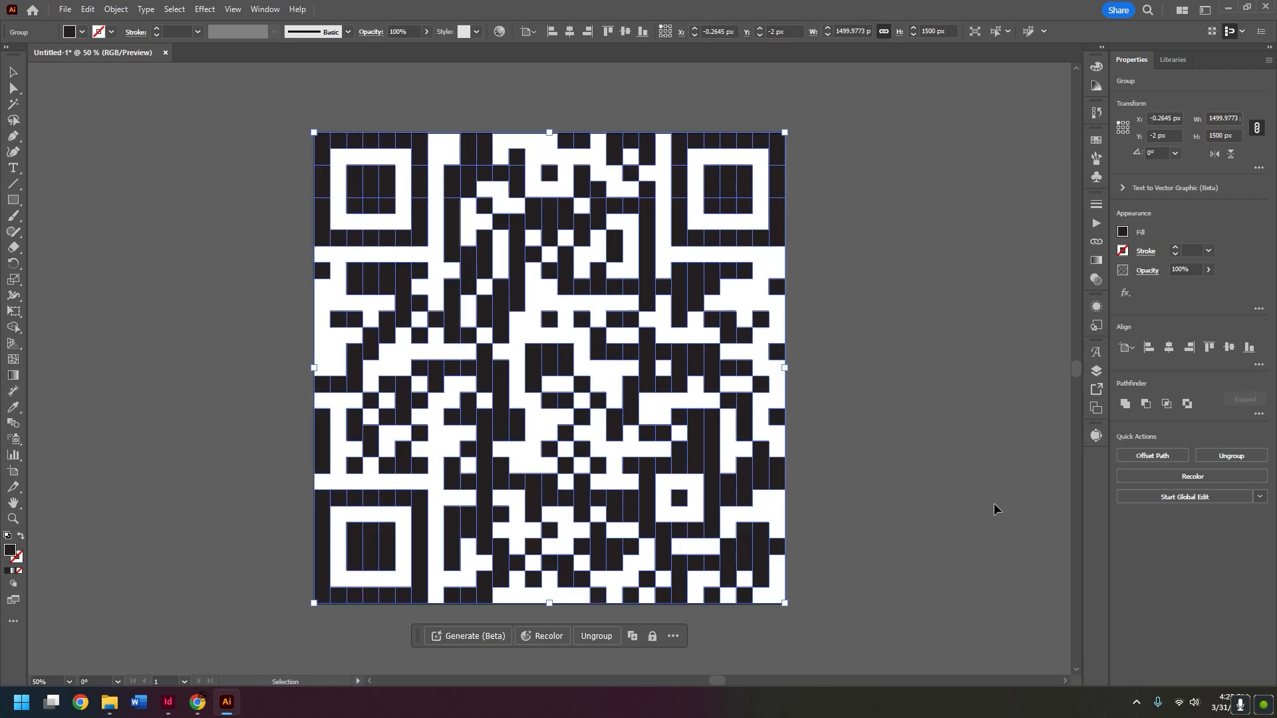
click(927, 543)
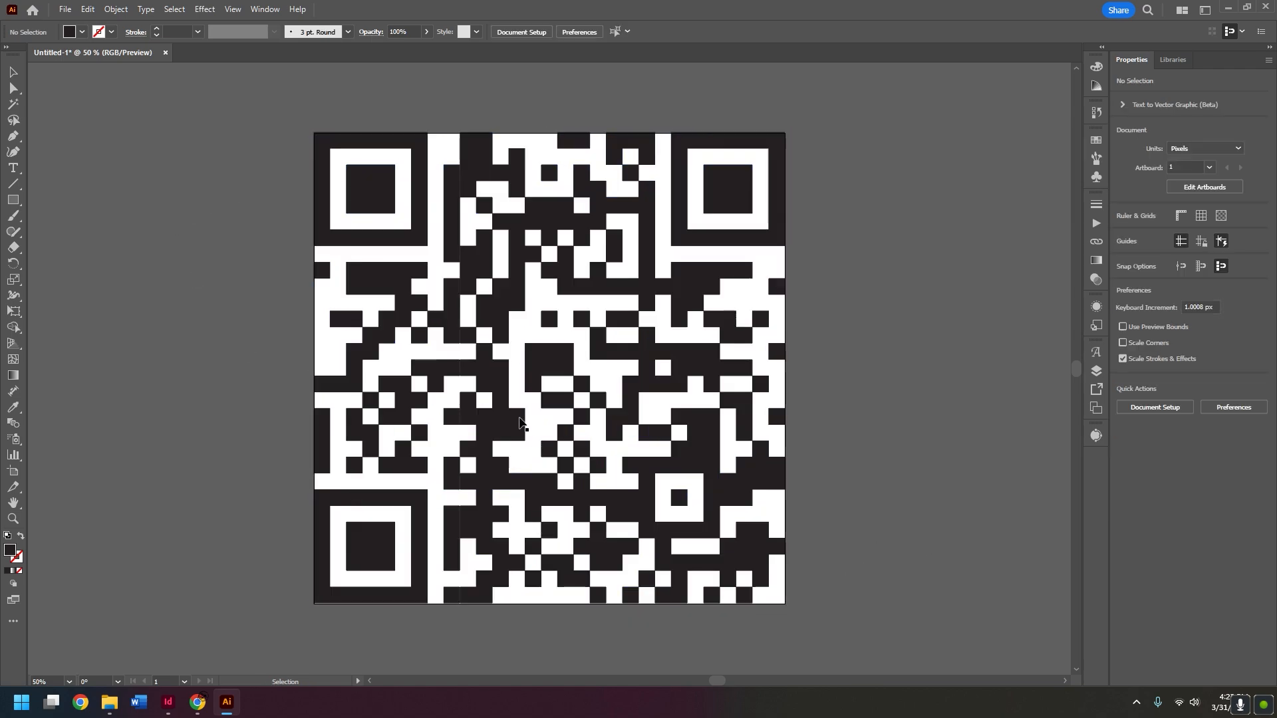
- Try moving the QR code off the artboard to the right, and undo the move
click(544, 550)
click(691, 637)
drag(343, 185, 703, 268)
drag(369, 200, 996, 306)
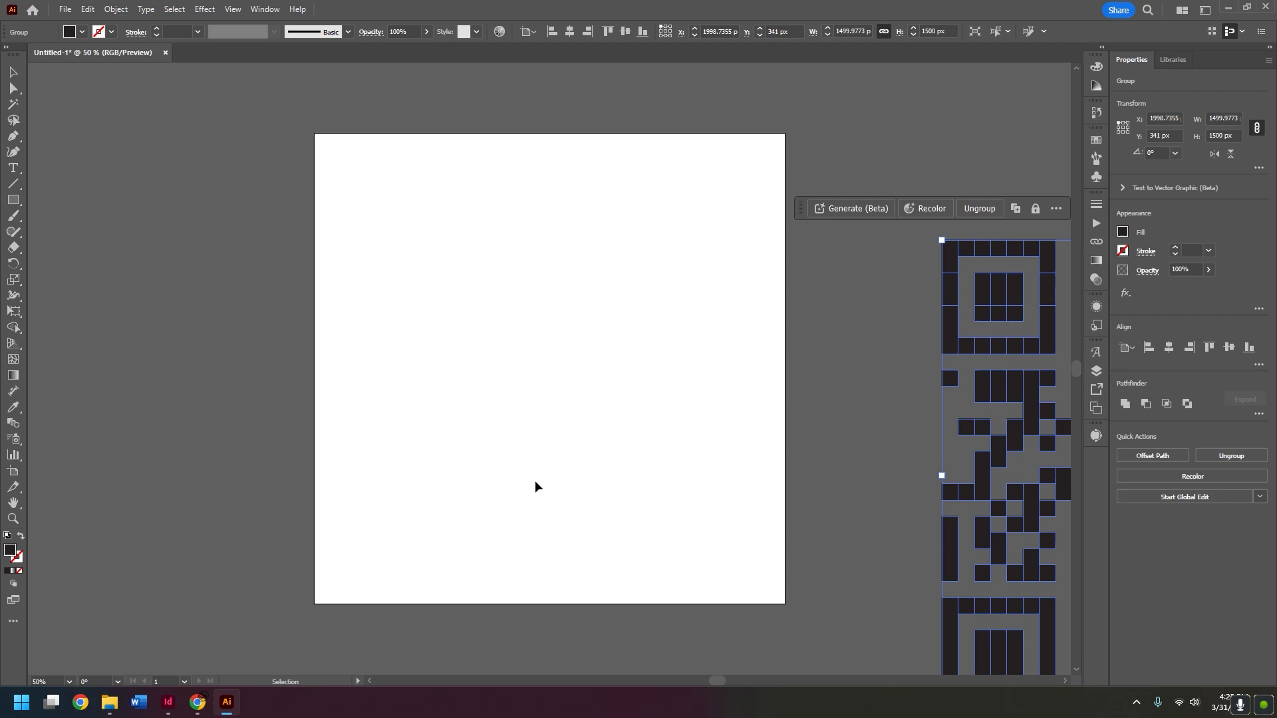
key(ctrl+z)
click(923, 454)
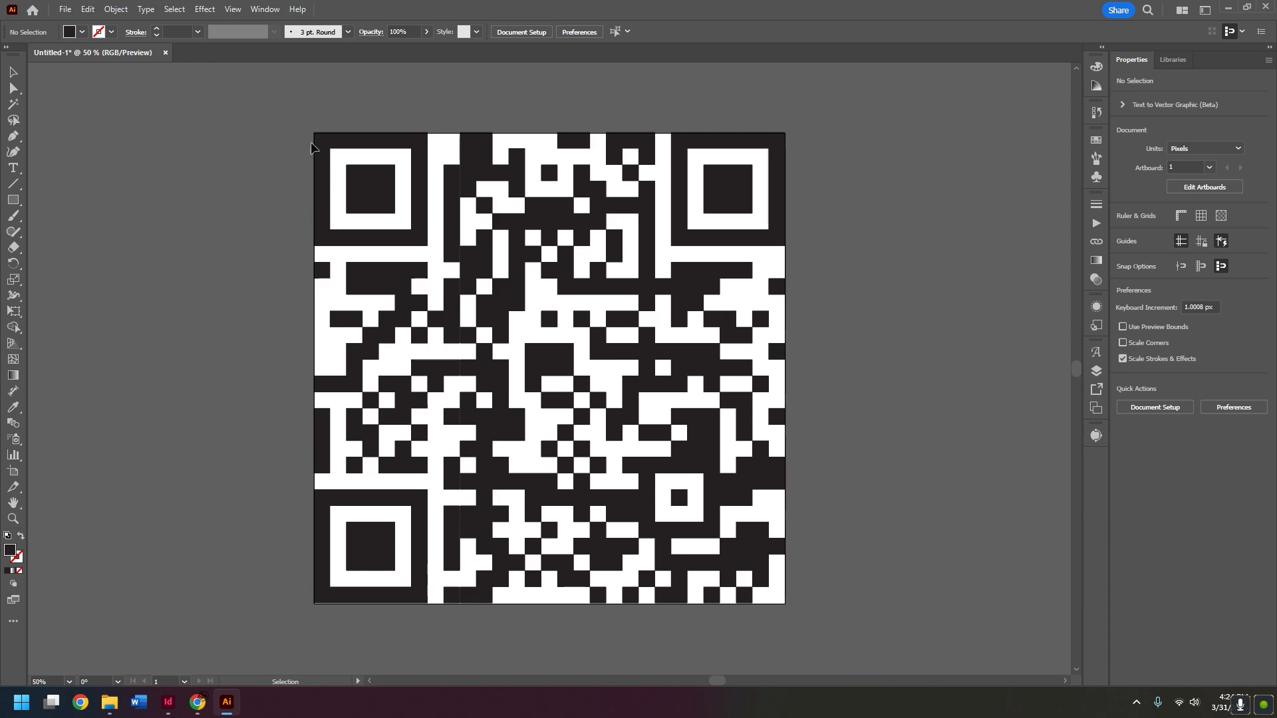
click(383, 194)
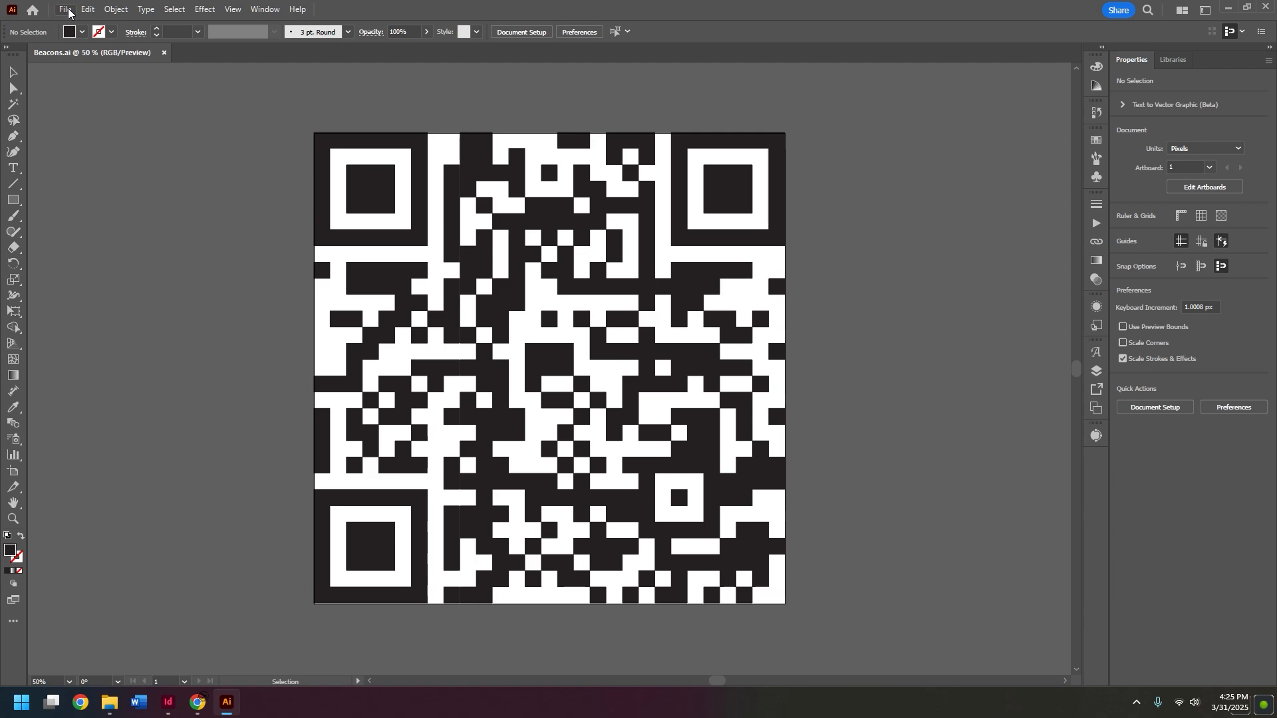
click(374, 203)
click(193, 410)
- Examine the Save As file types with Illustrator EPS chosen for Beacons, and leave without saving
click(67, 10)
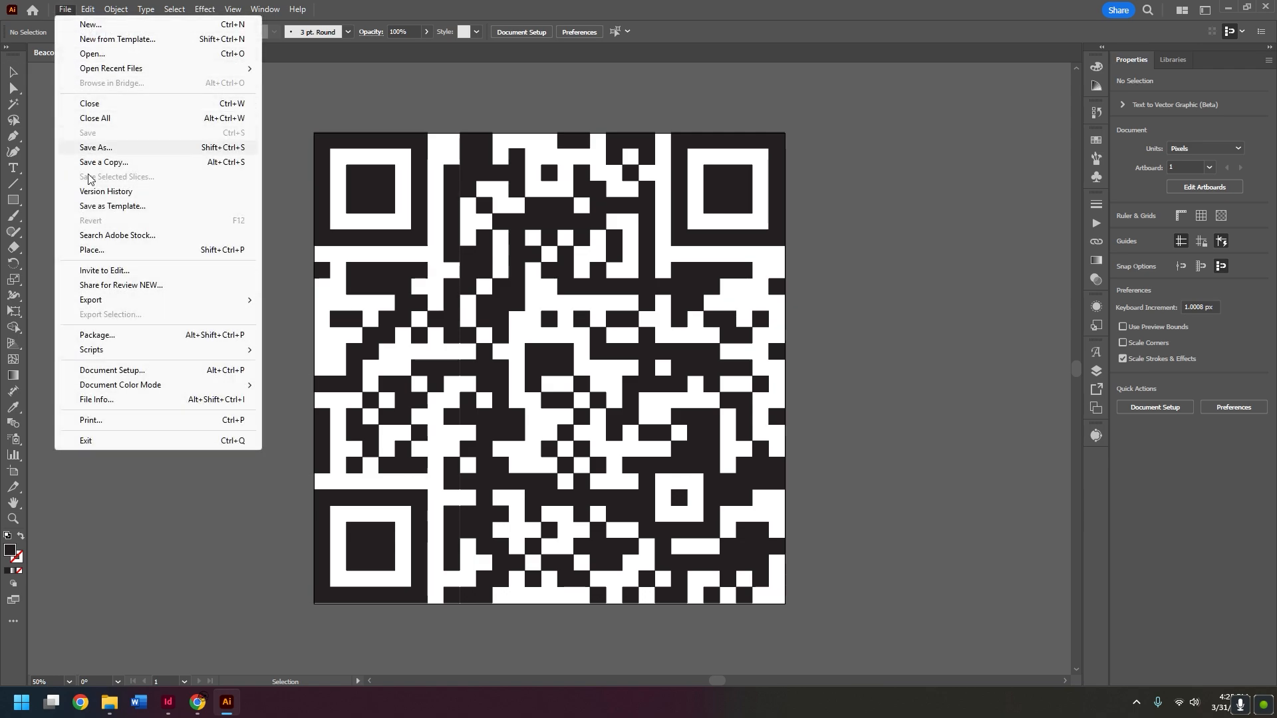
click(87, 149)
click(176, 282)
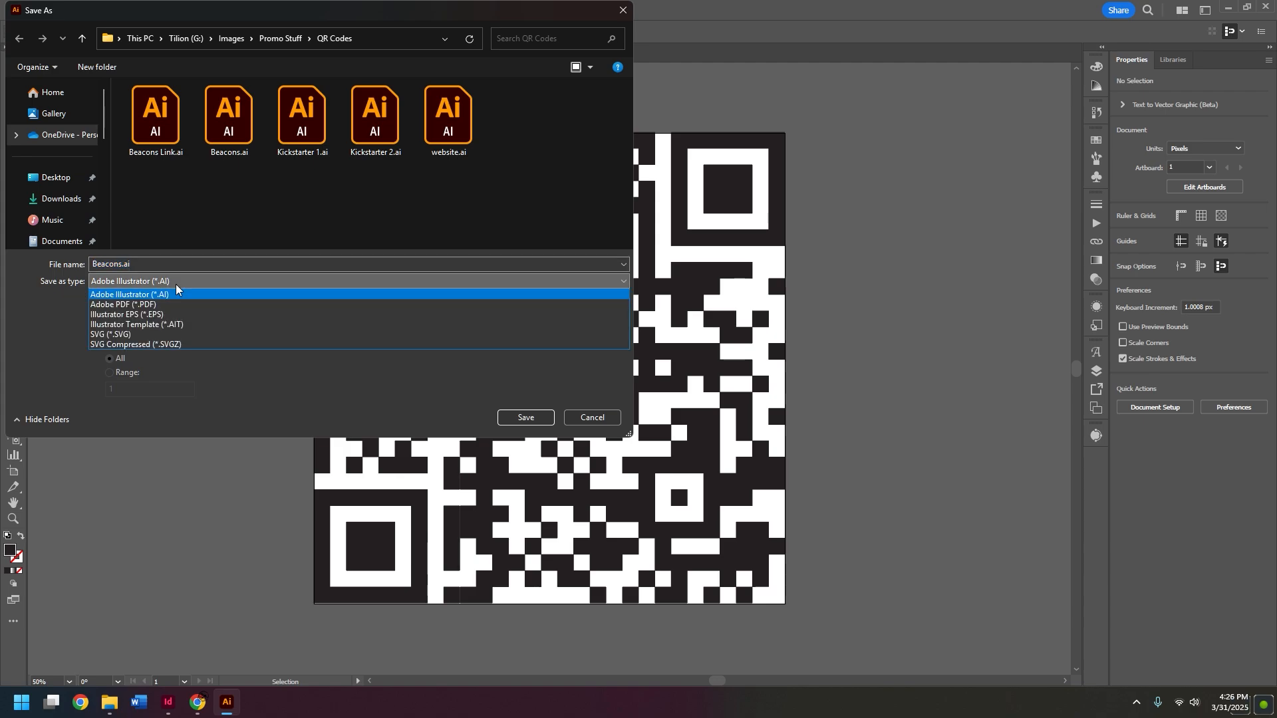
click(154, 315)
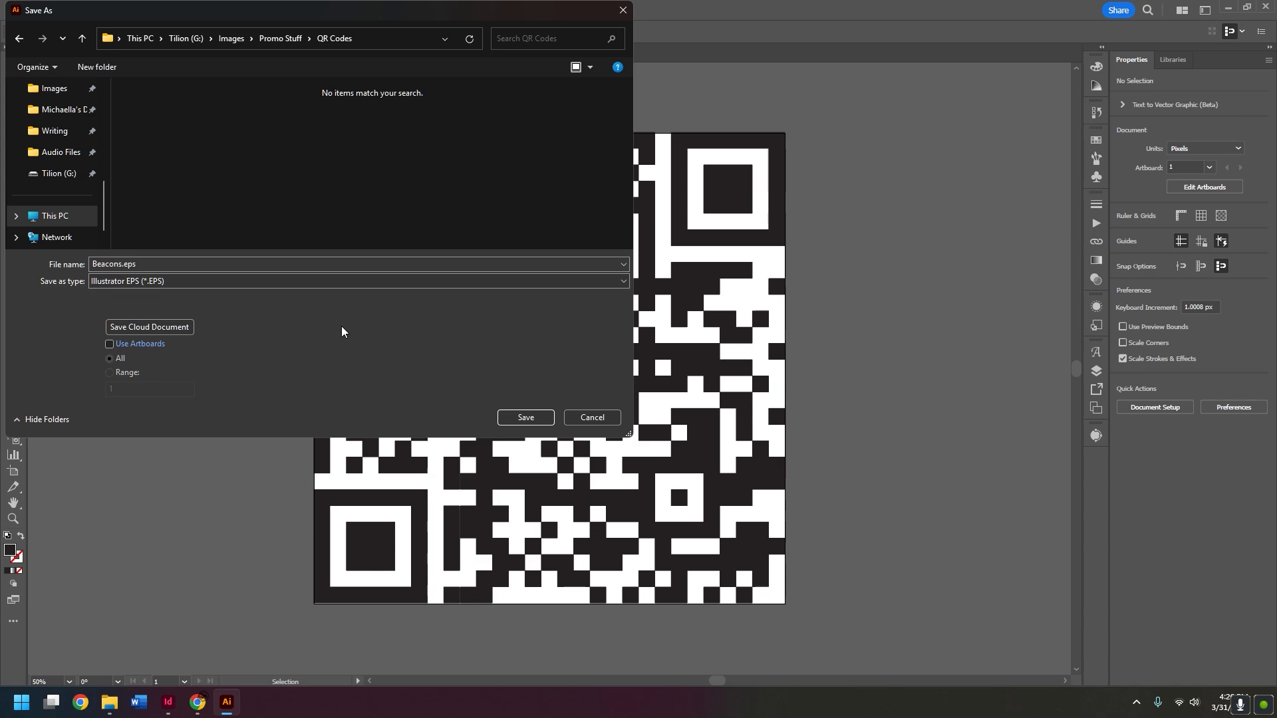
key(Escape)
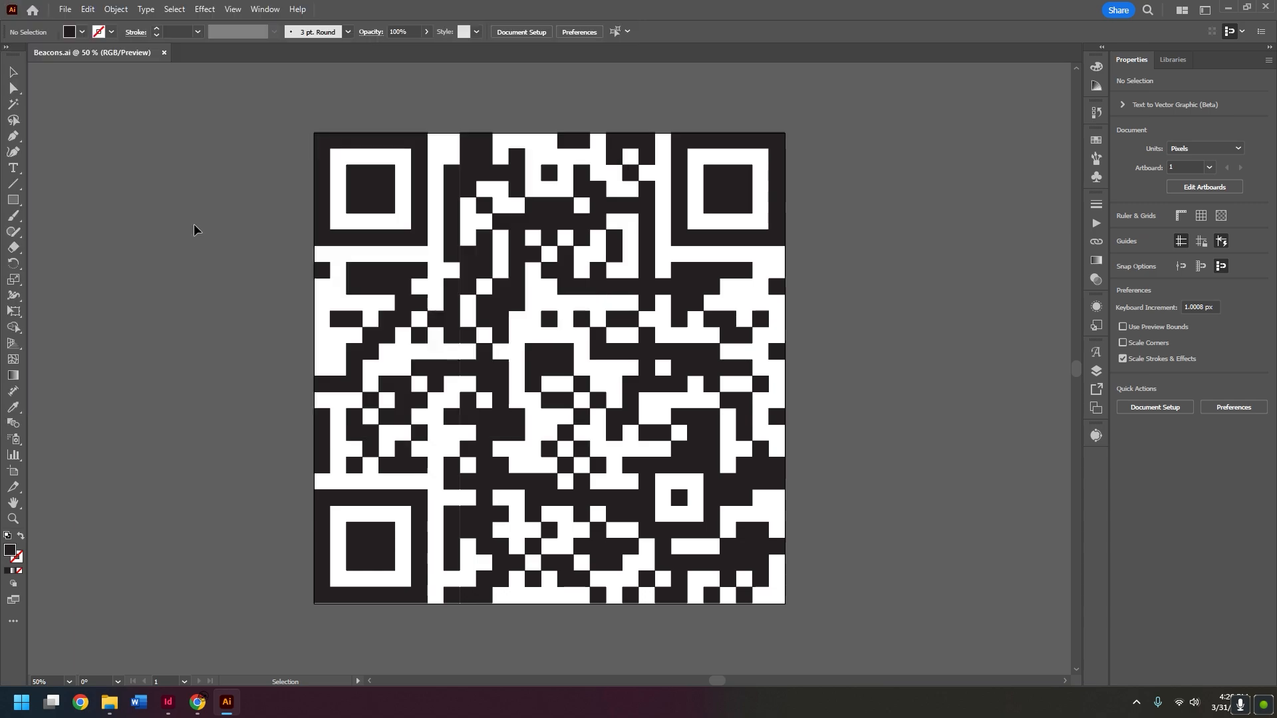
- Examine the file formats offered by Export As for the Beacons artwork, and leave without exporting
click(66, 9)
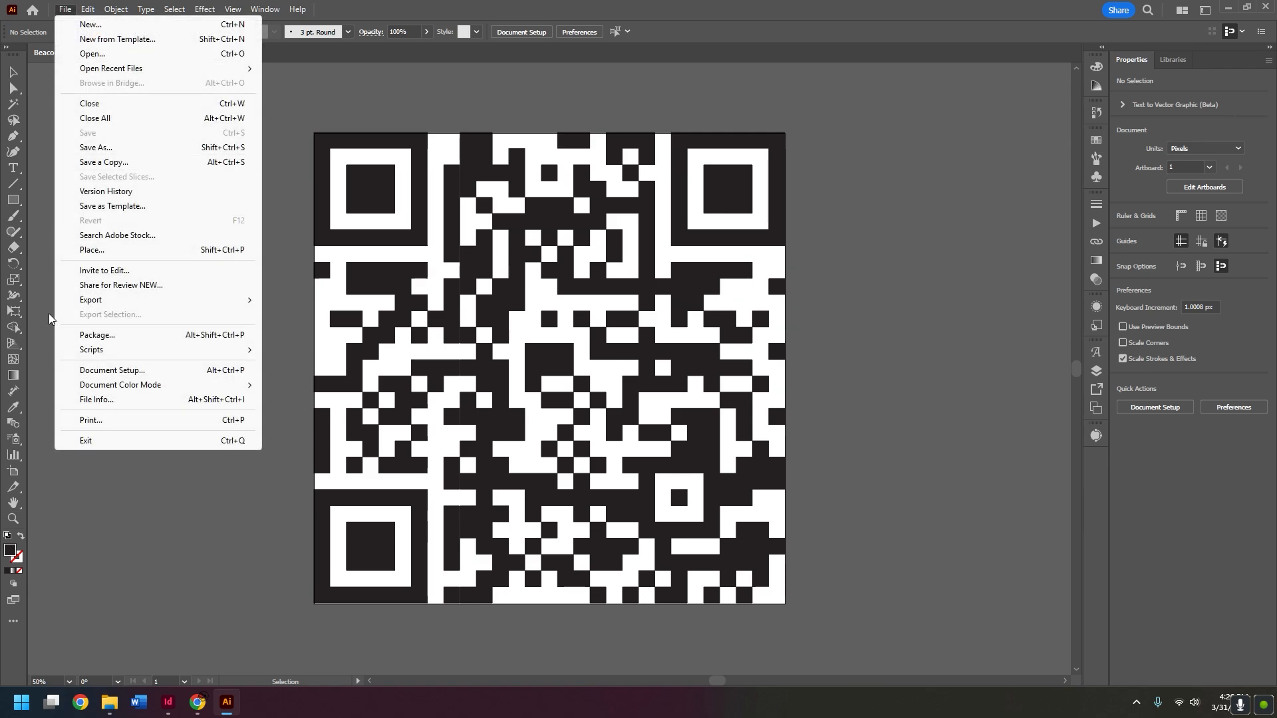
mouse_move(100, 300)
click(322, 313)
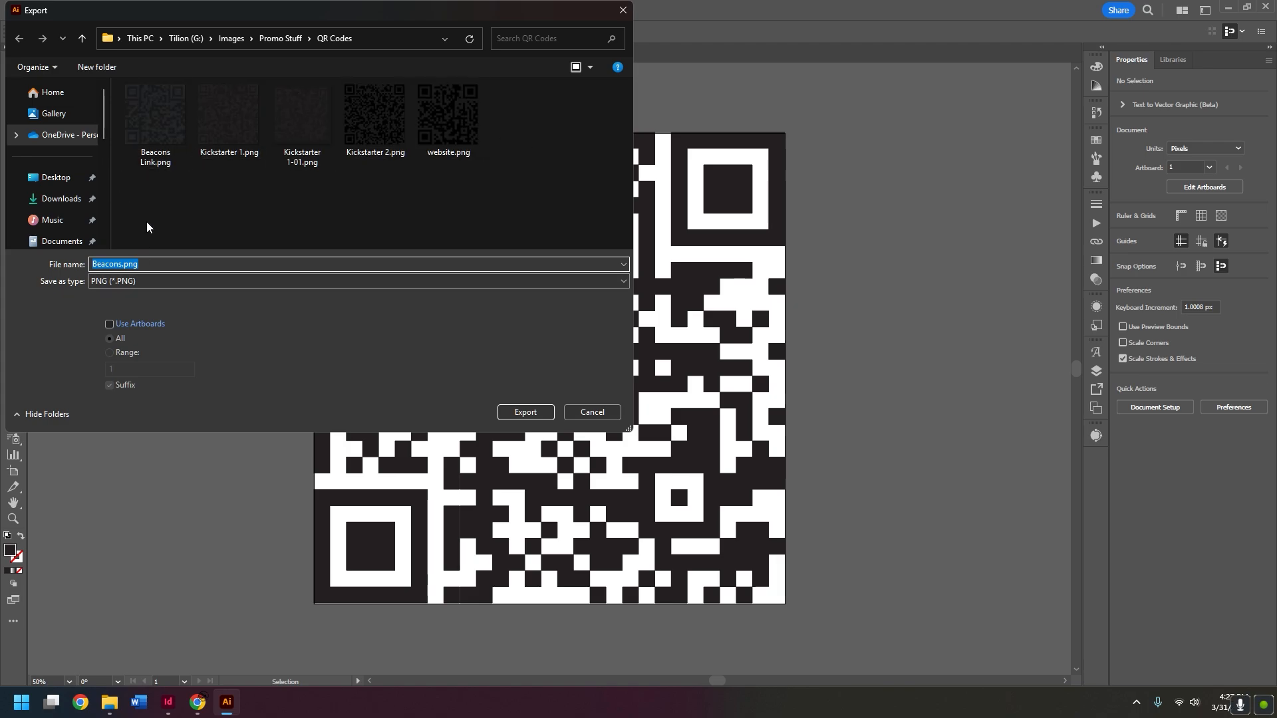
click(191, 284)
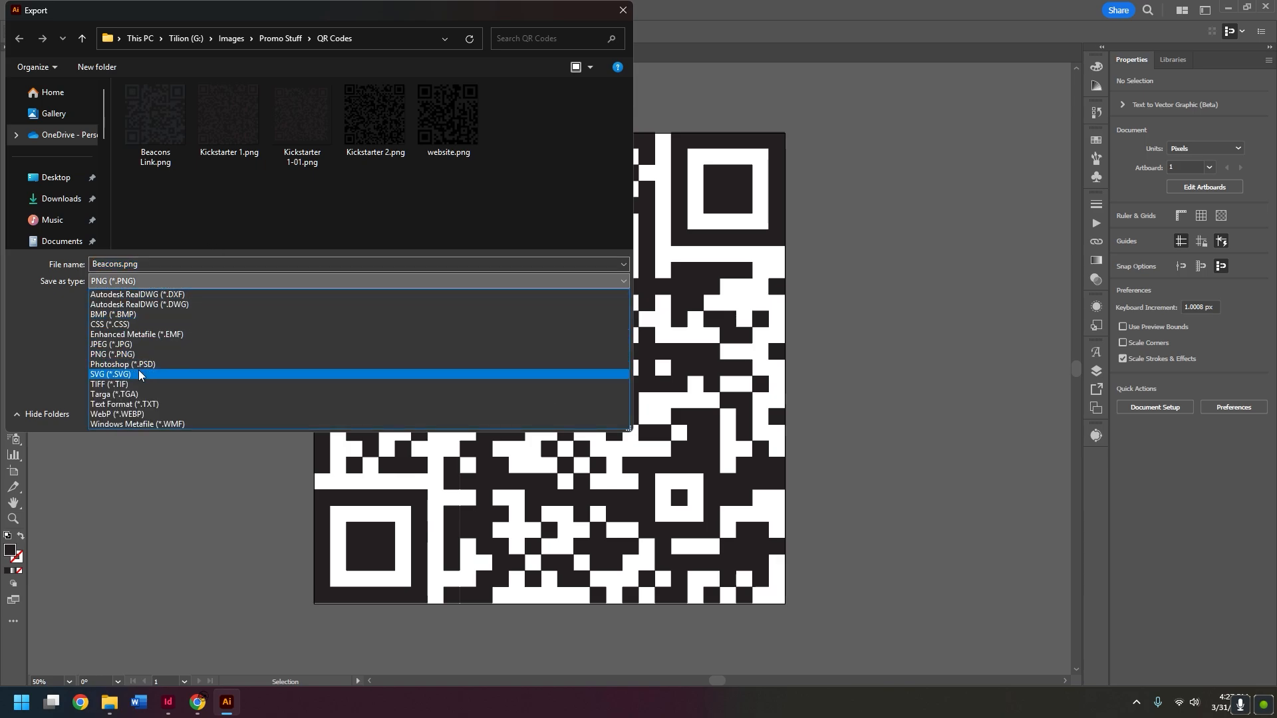
click(41, 313)
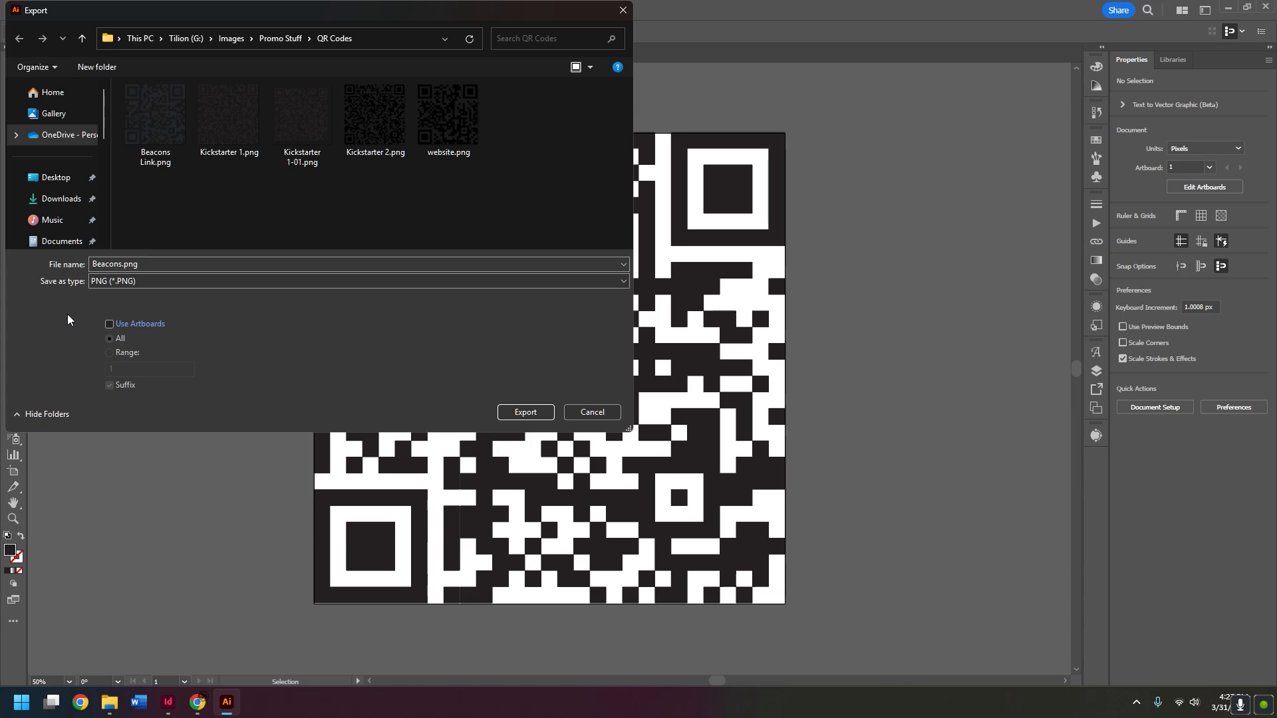
click(570, 416)
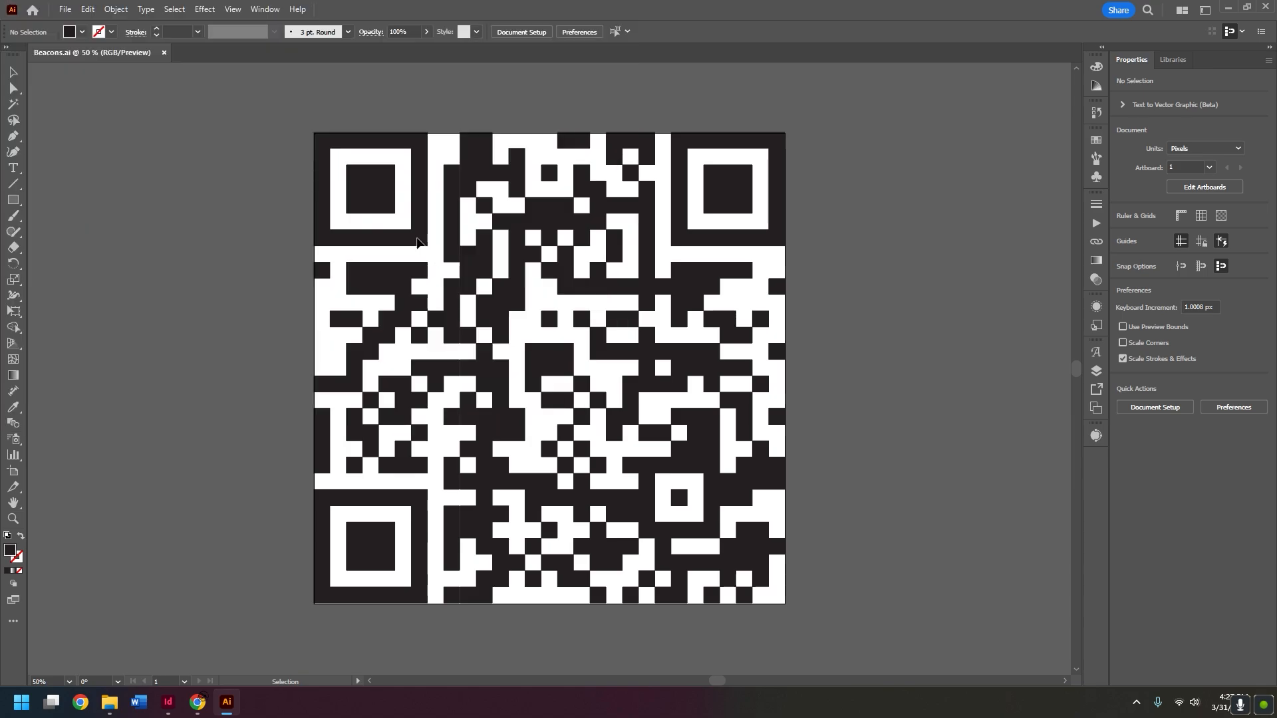
- Set the fill of the QR code group to the pure black swatch
click(357, 178)
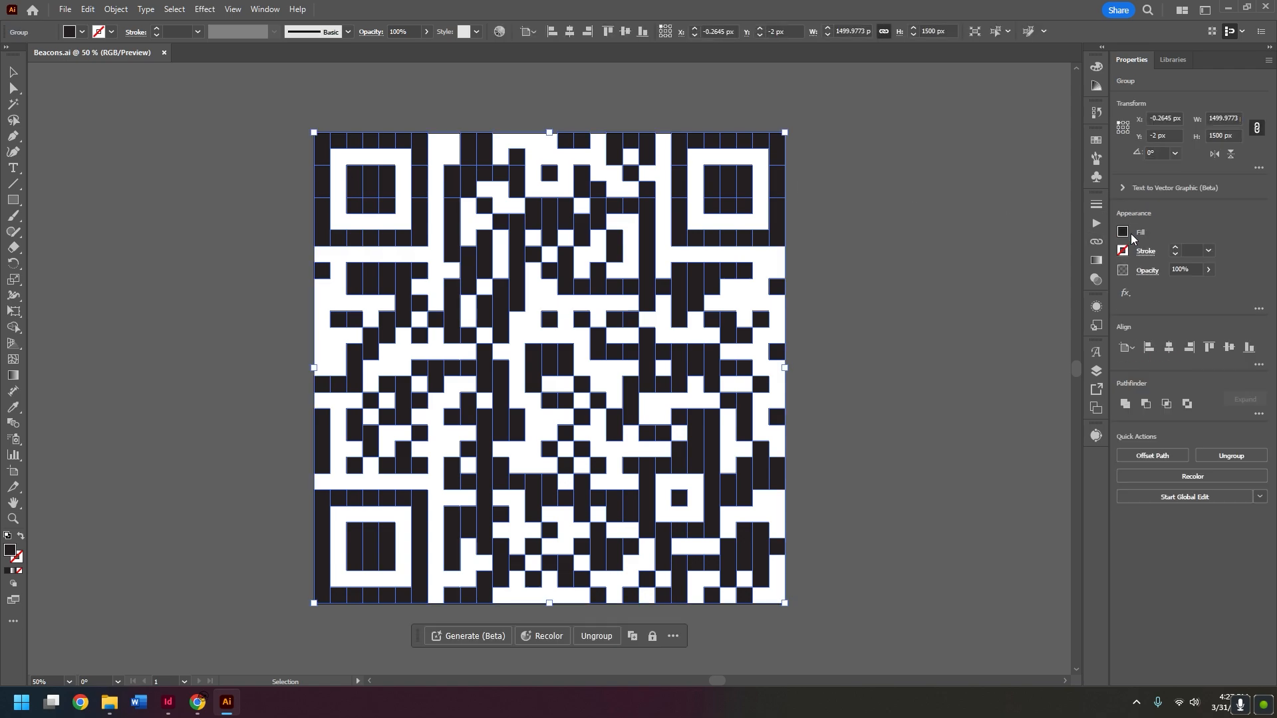
click(1124, 233)
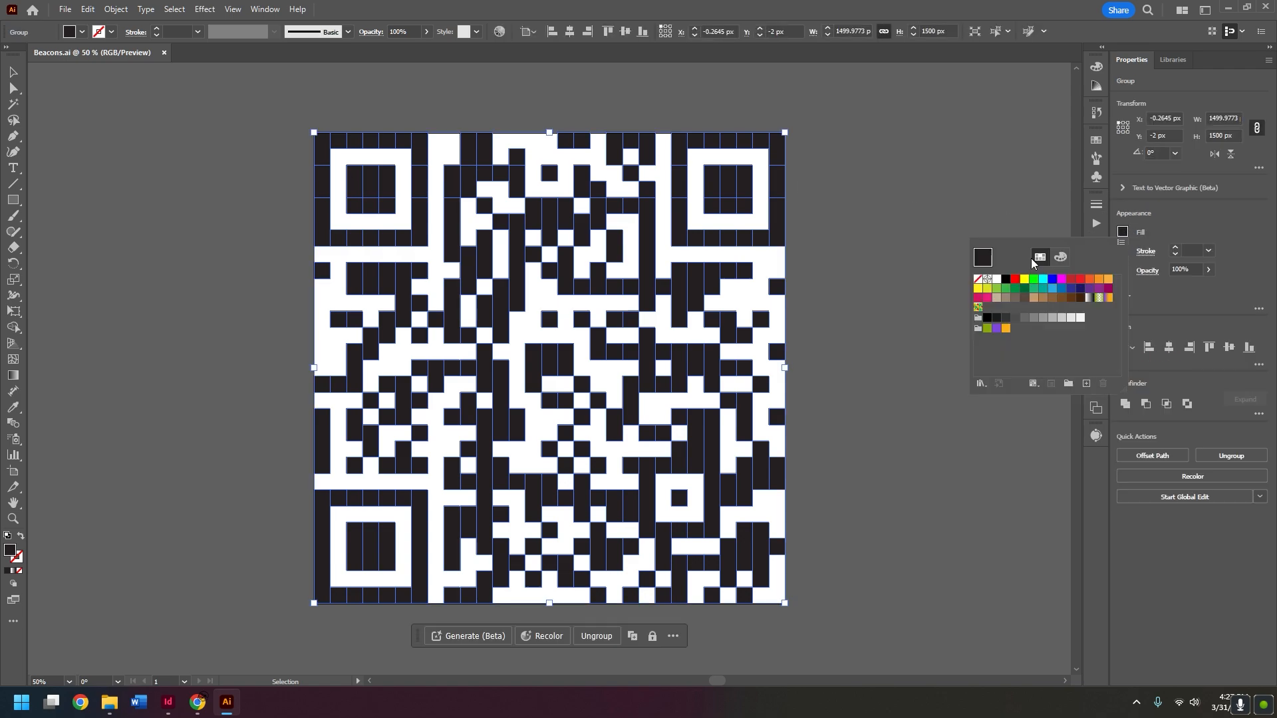
click(1007, 281)
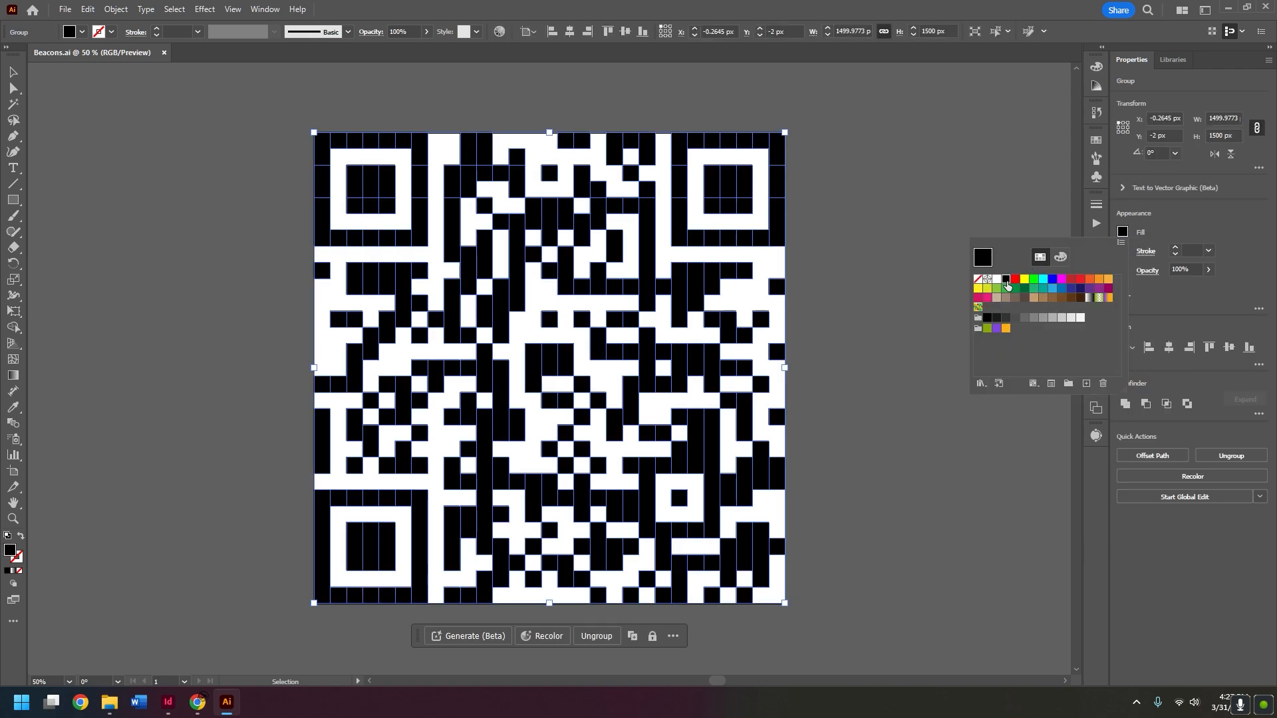
- Try white, blue and brown fills on the QR code group, and undo them back to black
click(997, 280)
click(1063, 288)
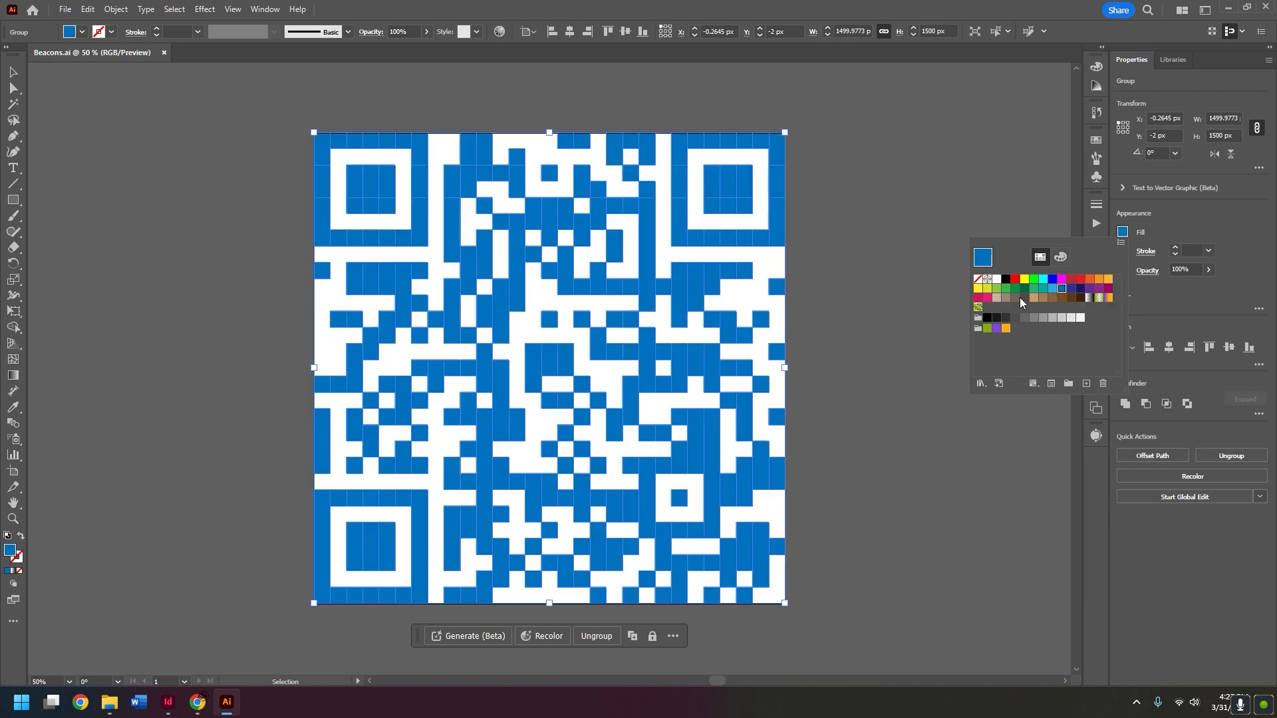
click(1021, 299)
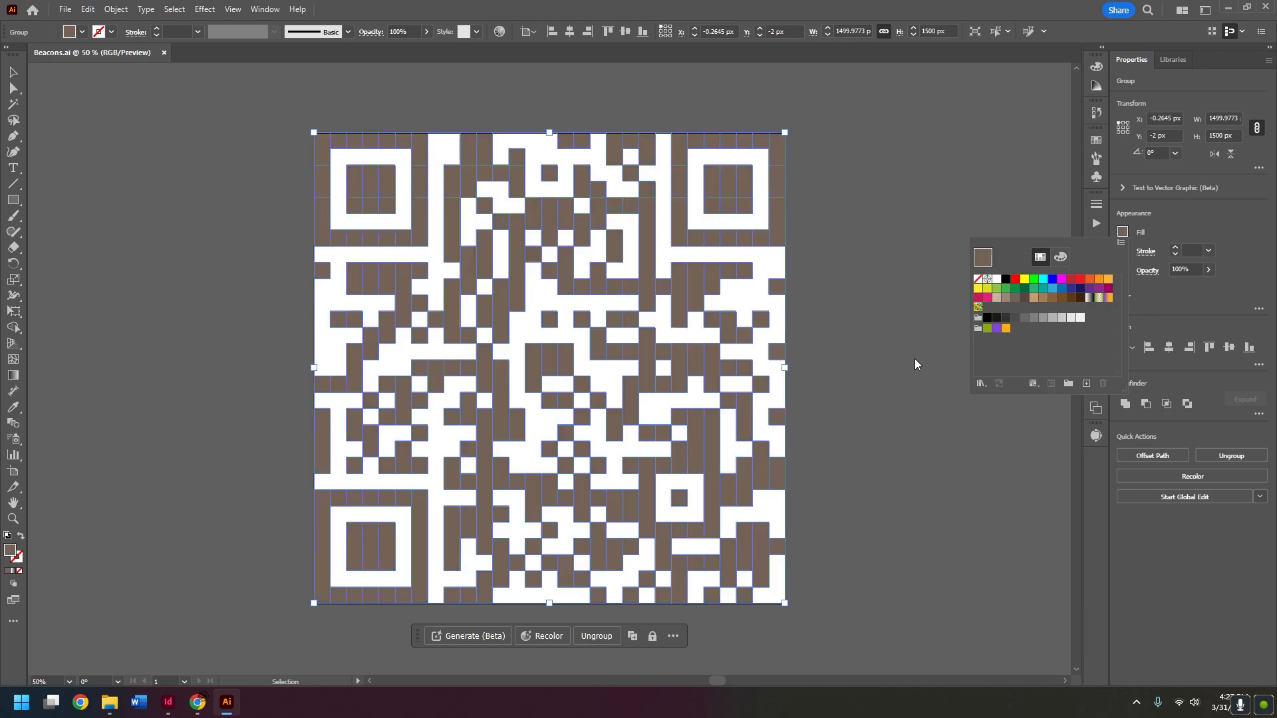
key(ctrl+z)
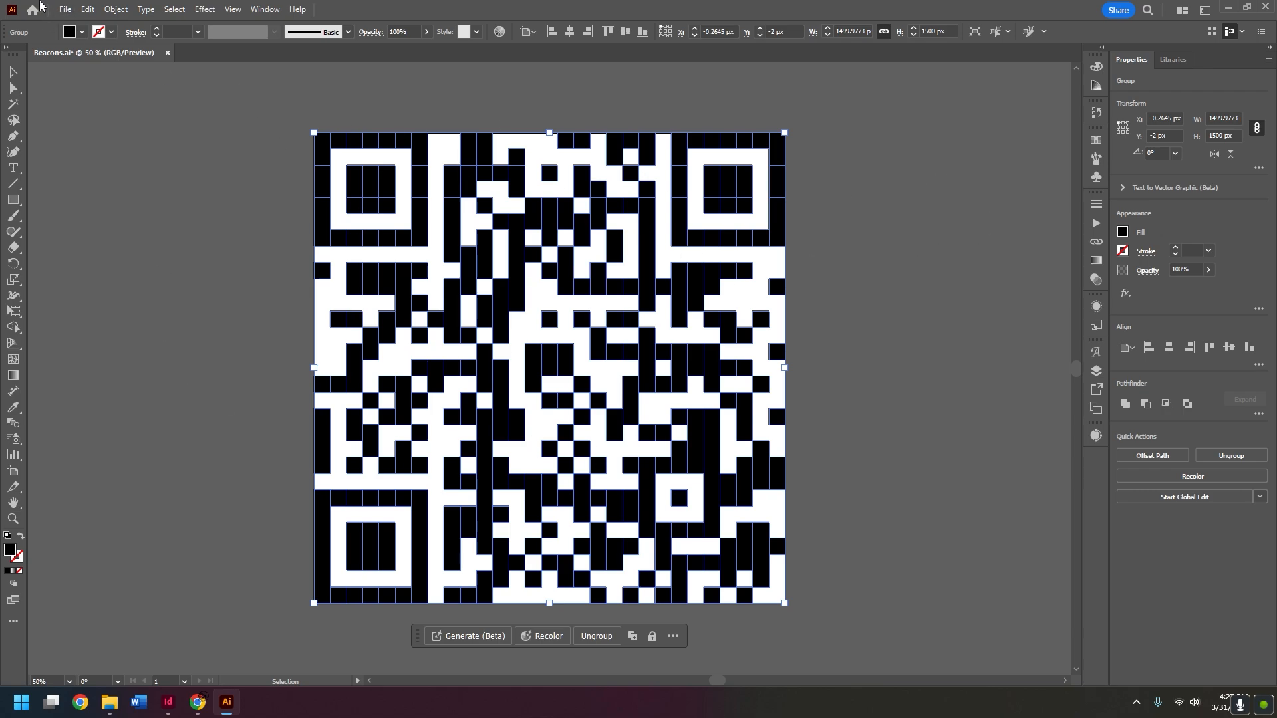
- Export the QR code as Beacons.png at High (300 ppi) resolution with no anti-aliasing and a transparent background
click(66, 9)
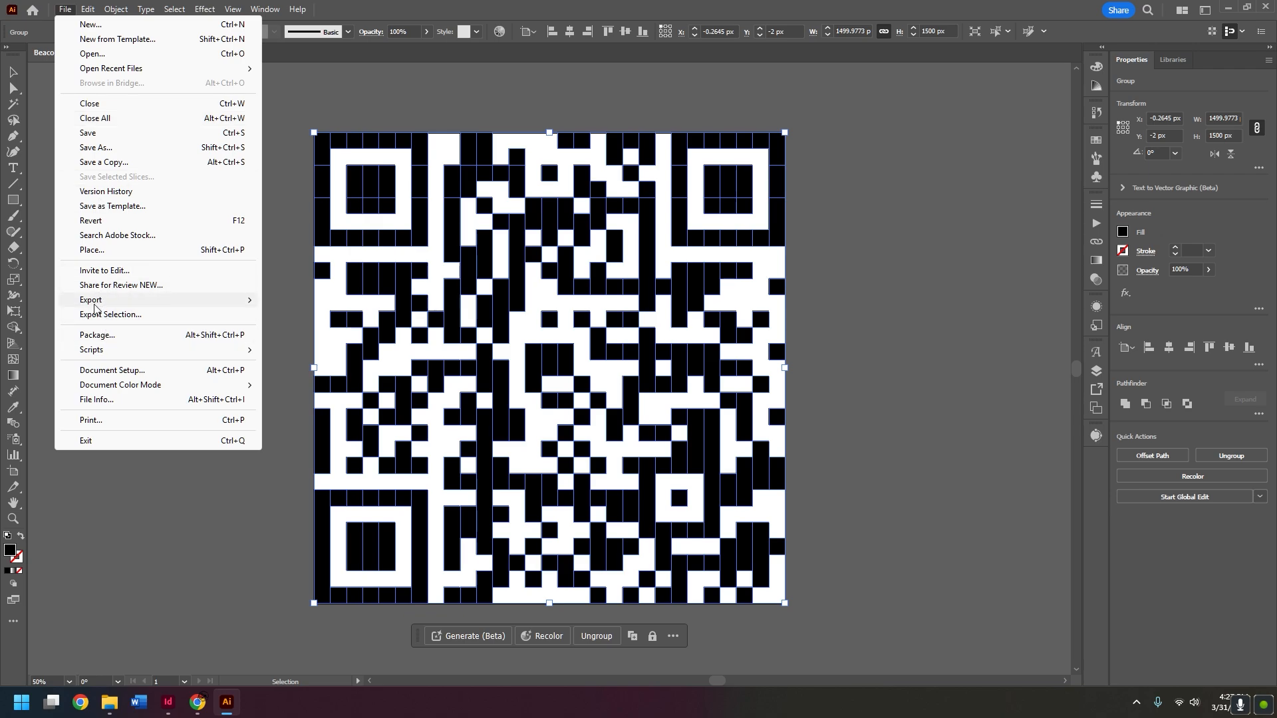
mouse_move(98, 300)
click(381, 313)
click(540, 413)
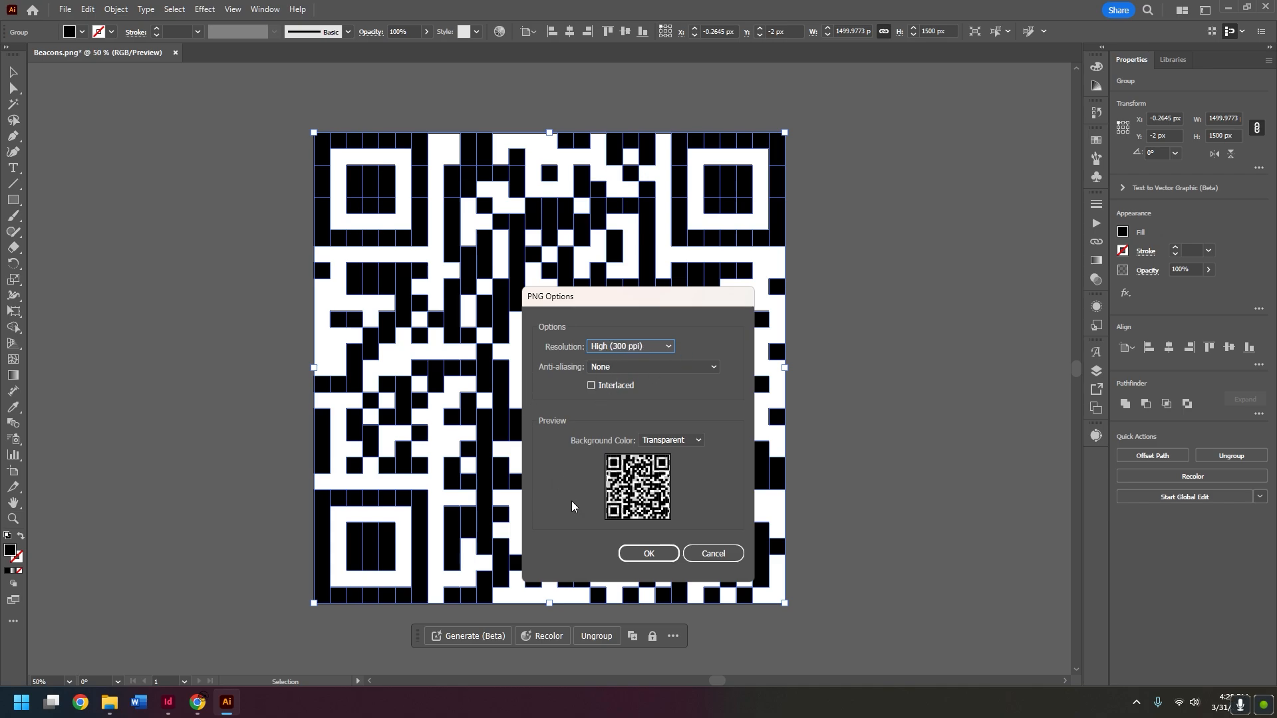
click(639, 554)
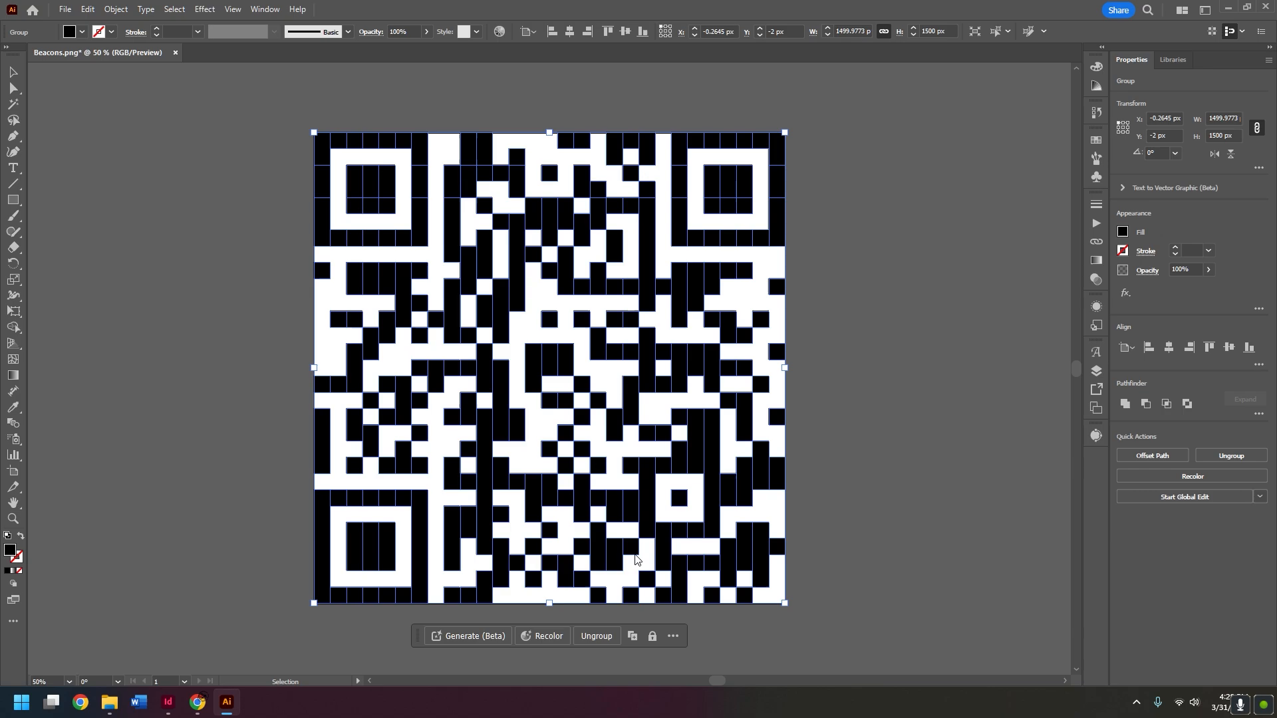